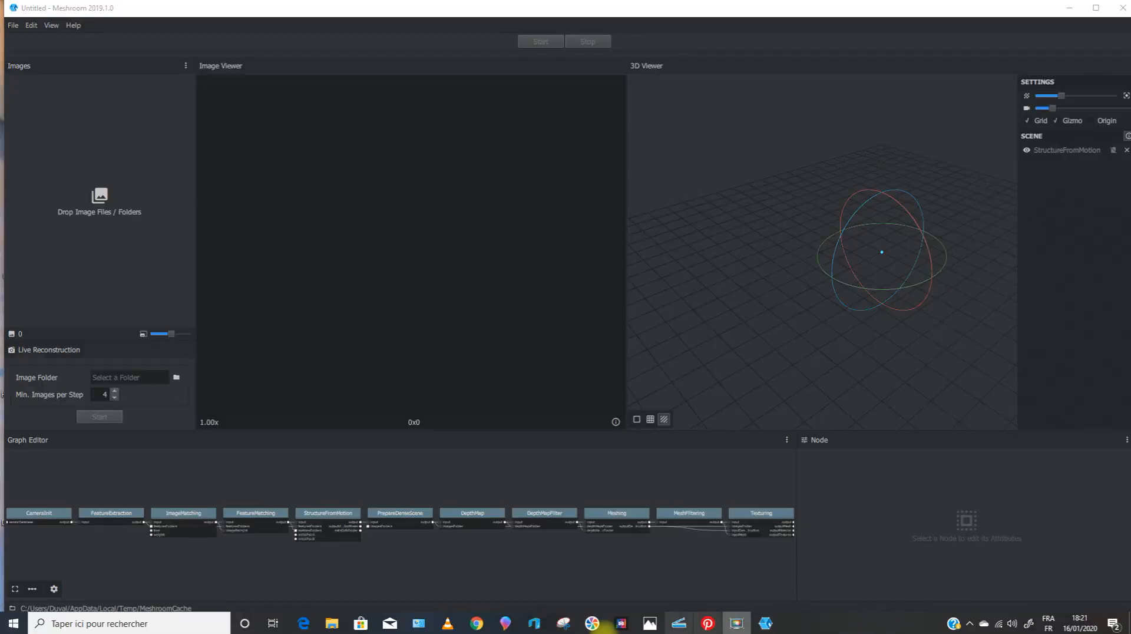
Import the photos DSC_6041.JPG to DSC_6065.JPG from the Tortue folder into the project and look through the loaded images
click(332, 624)
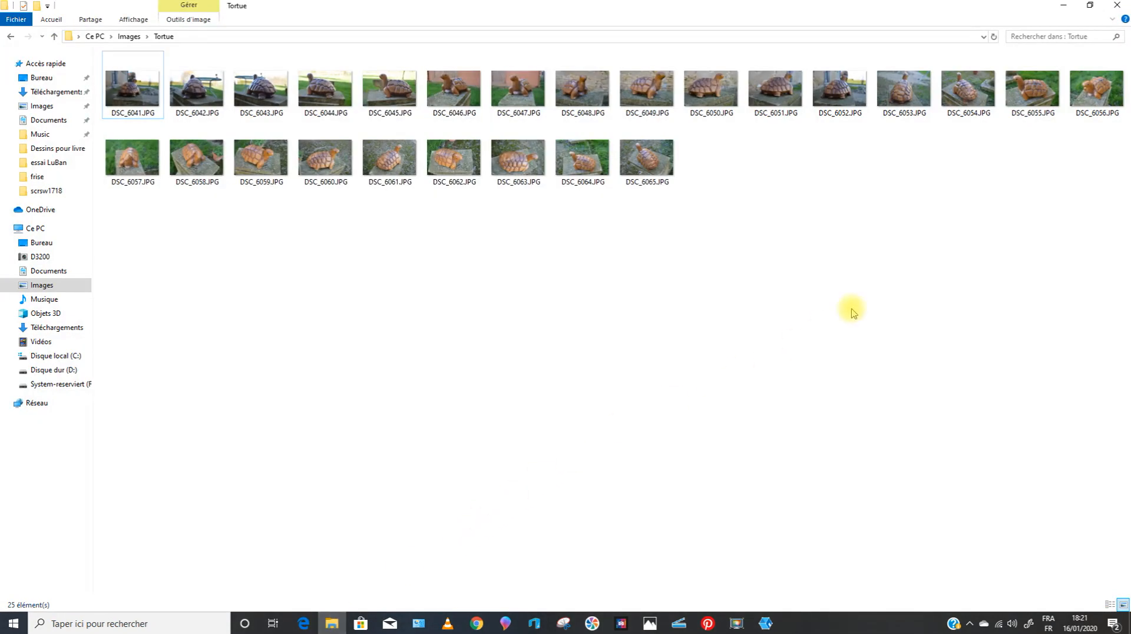
click(1080, 11)
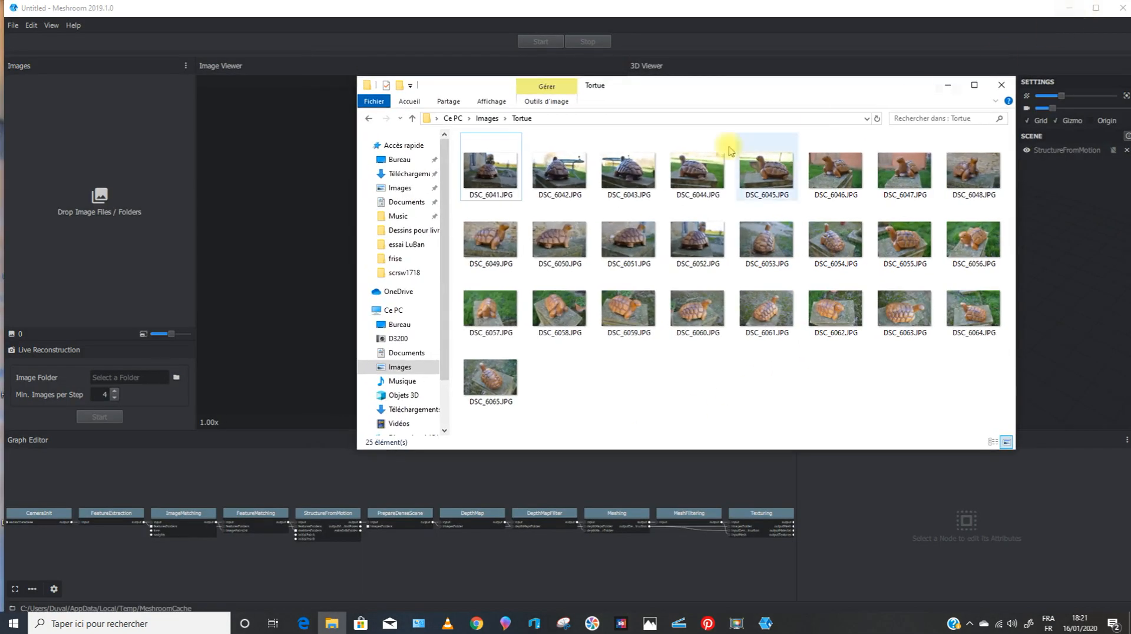
click(505, 181)
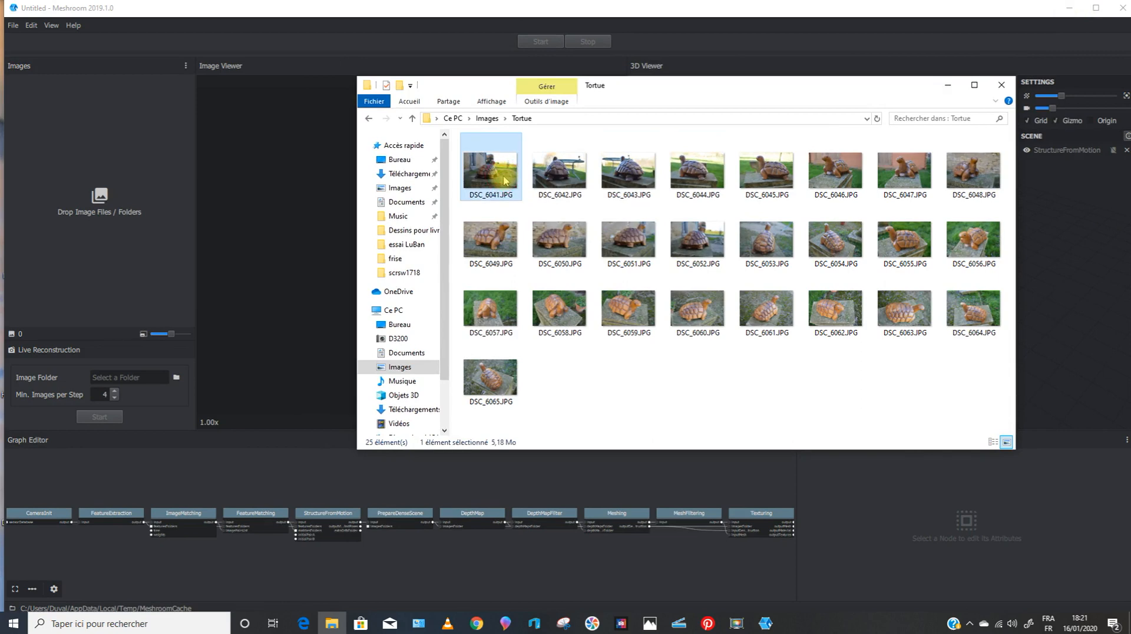
shift+click(491, 377)
drag(493, 311, 171, 260)
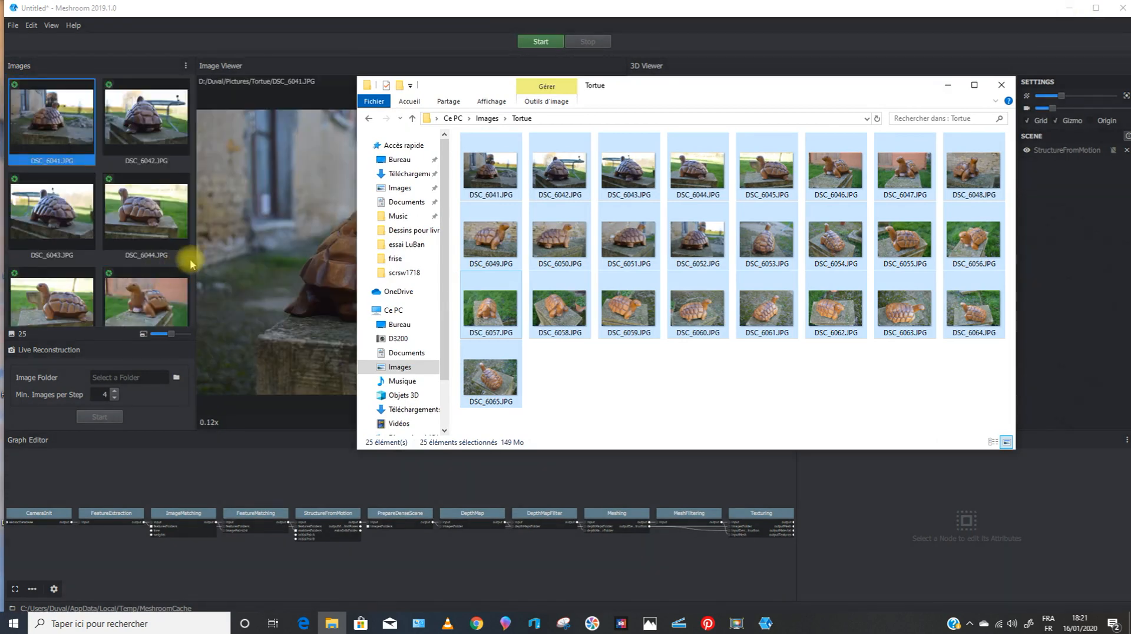
click(945, 84)
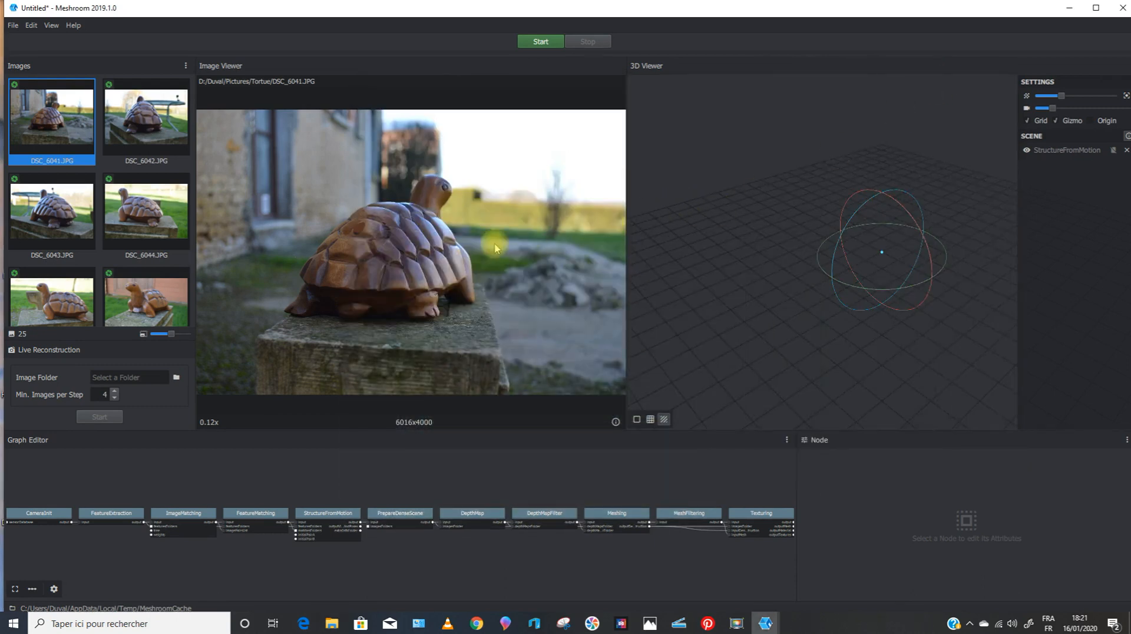
scroll(120, 222, down, 5)
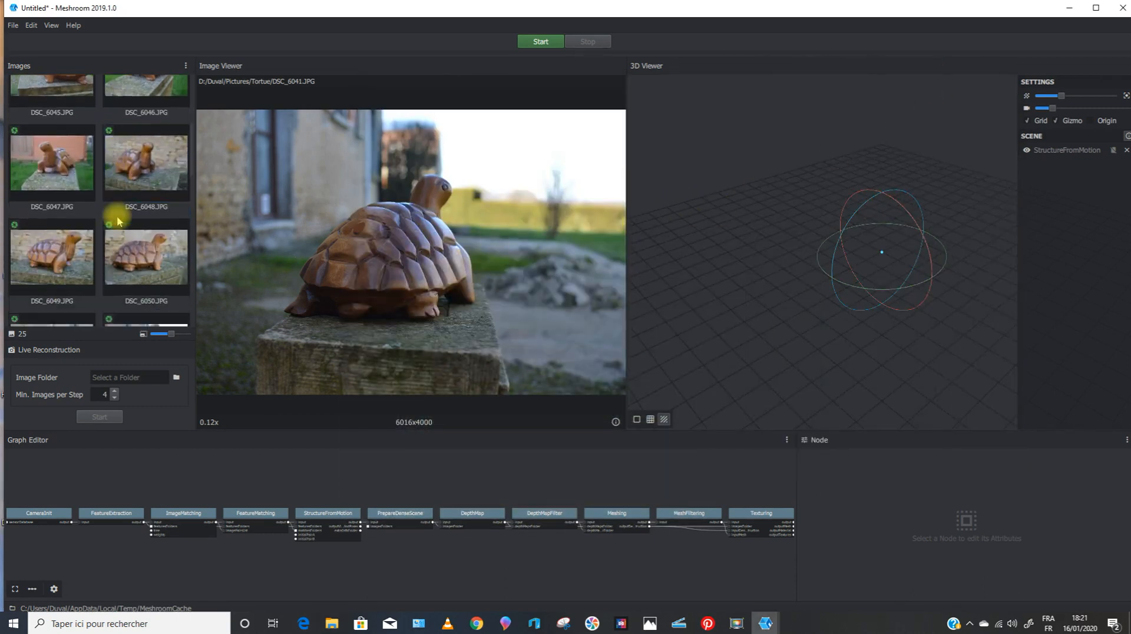
scroll(118, 222, down, 5)
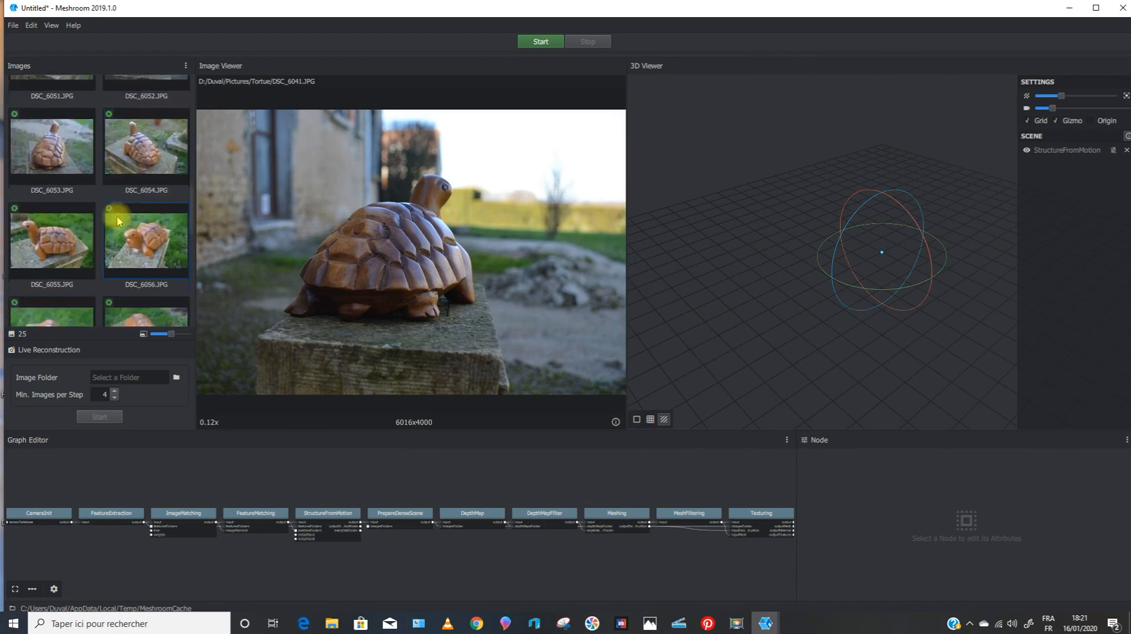
scroll(118, 219, down, 5)
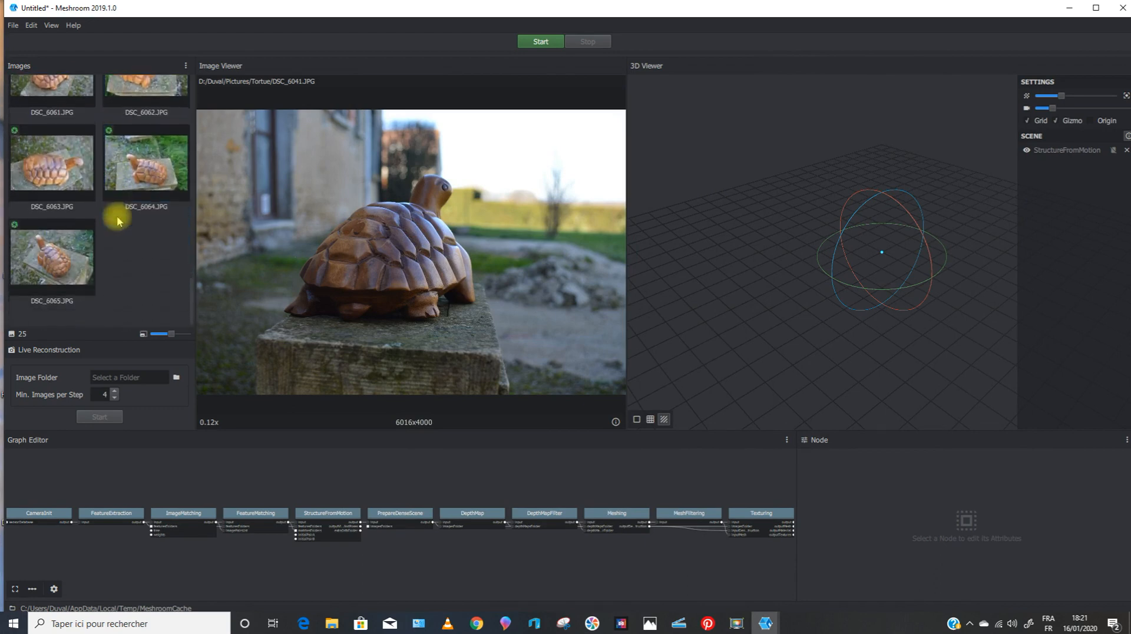
scroll(118, 231, up, 10)
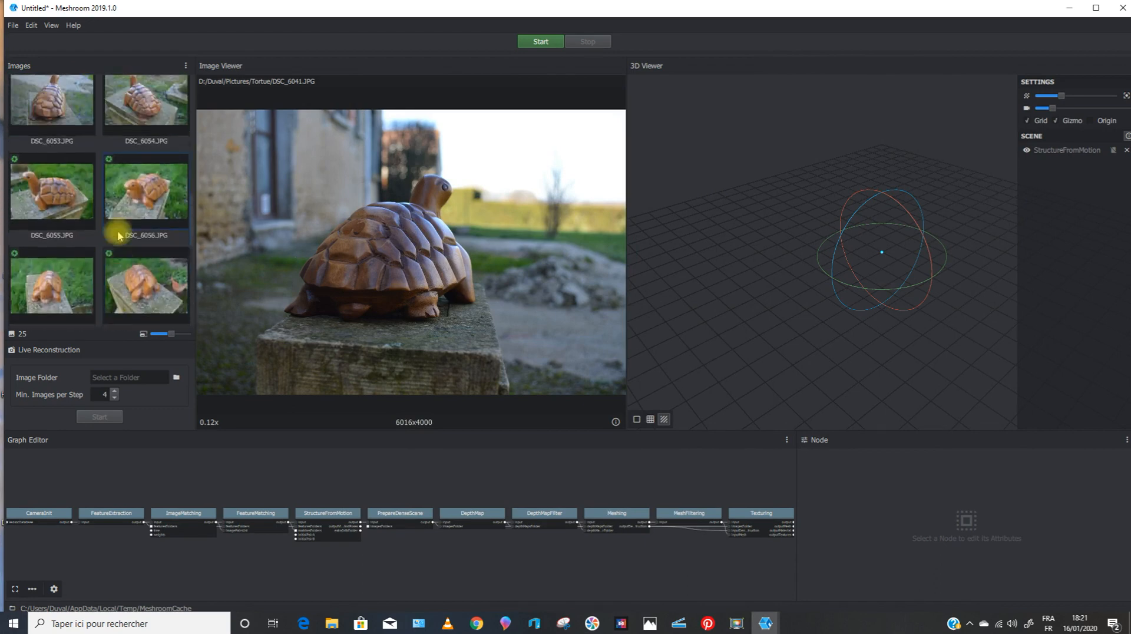
scroll(118, 236, up, 2)
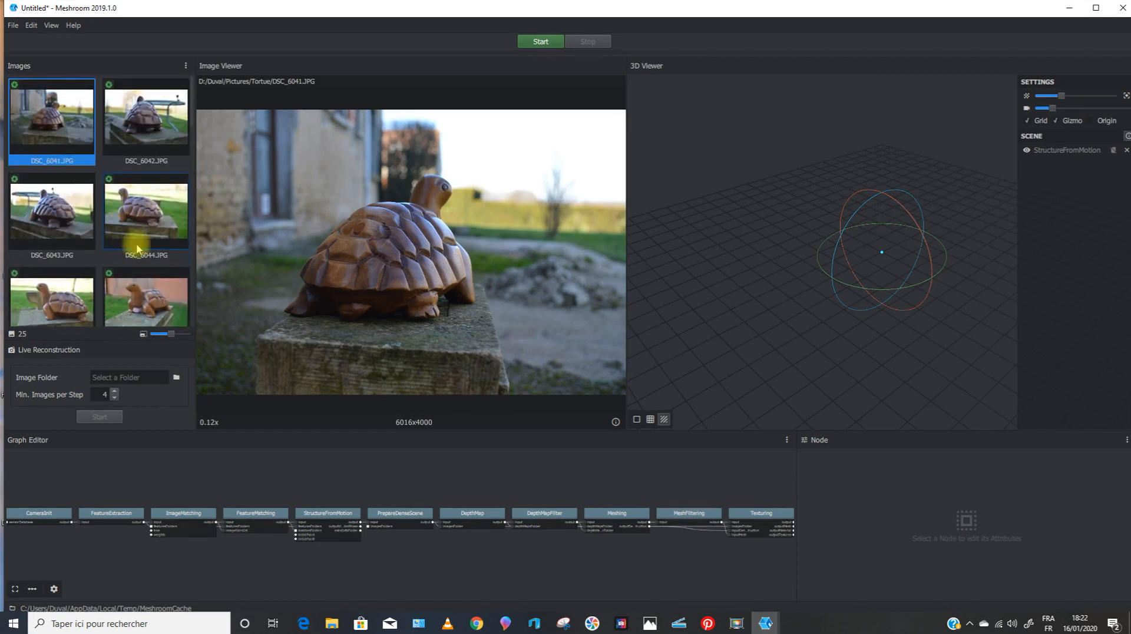
Compute the StructureFromMotion node, continuing without saving the project
right_click(323, 517)
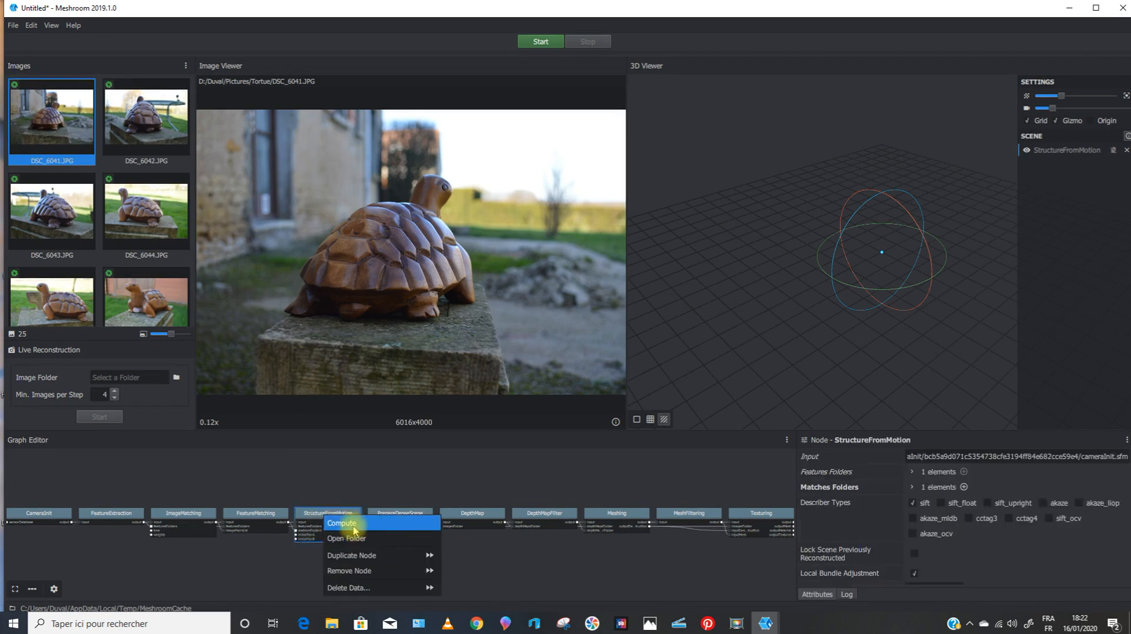
click(349, 523)
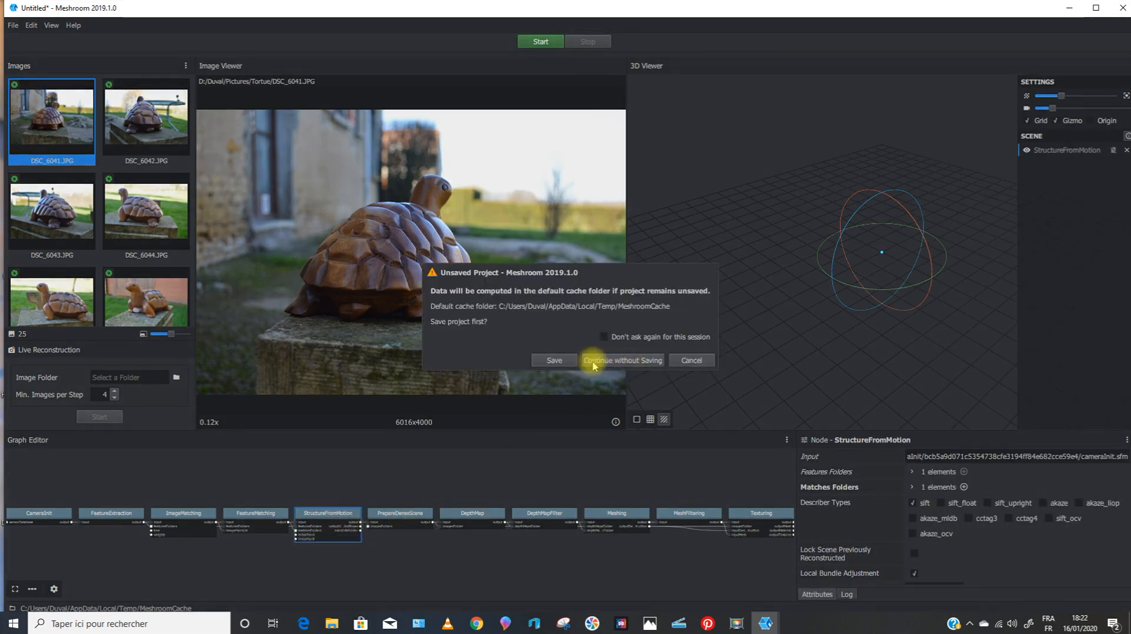
click(613, 360)
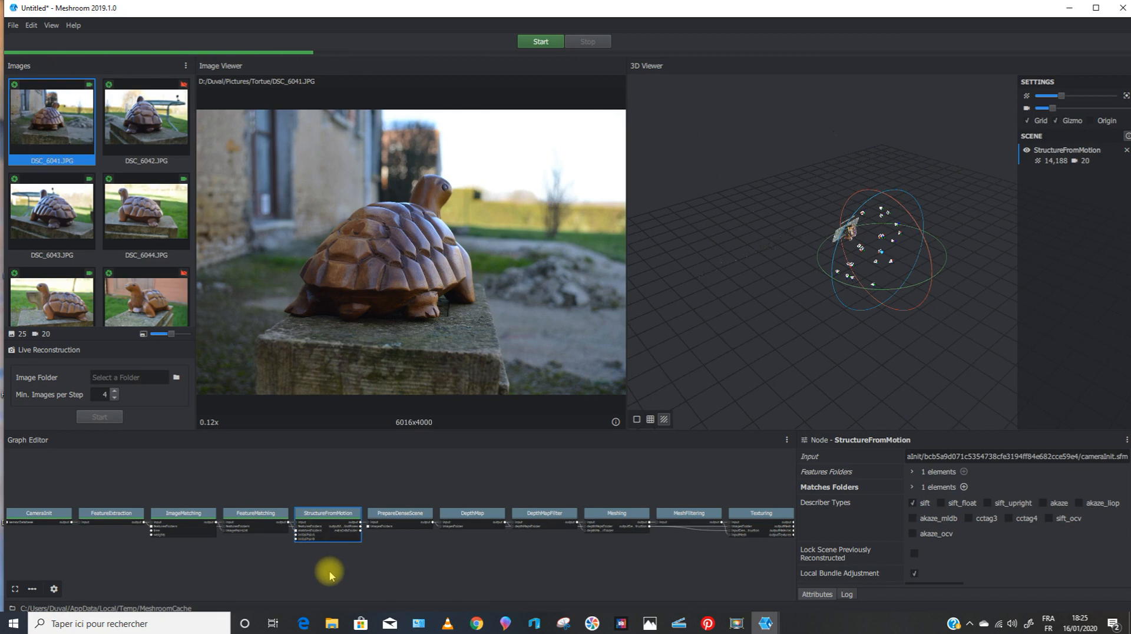
Save the project as tortue in the Tortue pictures folder and start computing the whole reconstruction pipeline
click(13, 26)
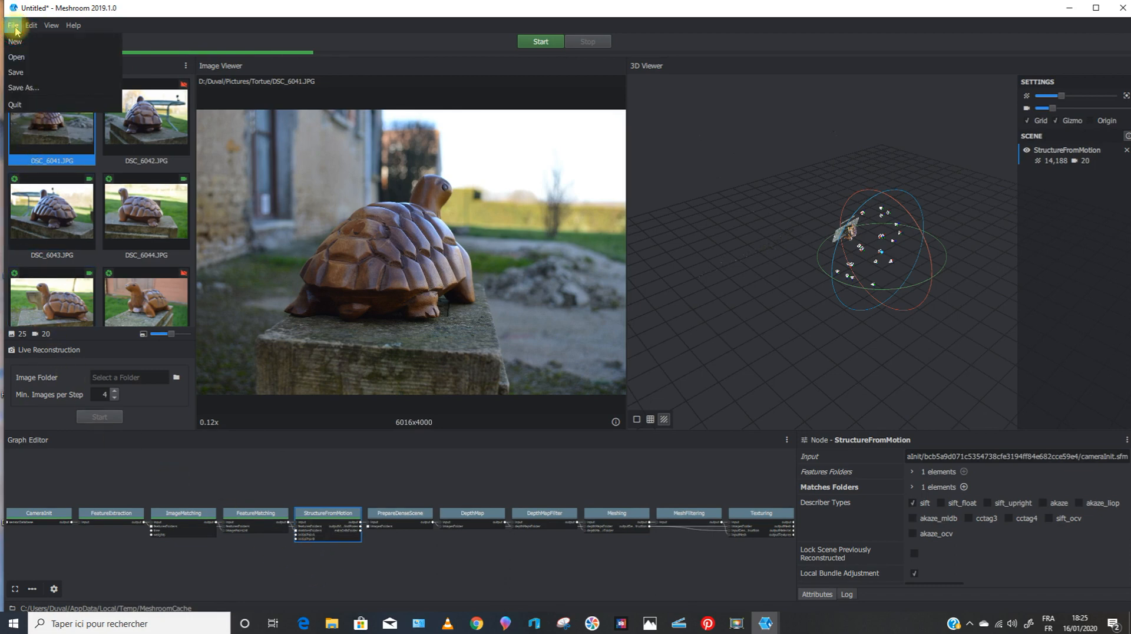
click(19, 87)
double_click(215, 234)
click(107, 274)
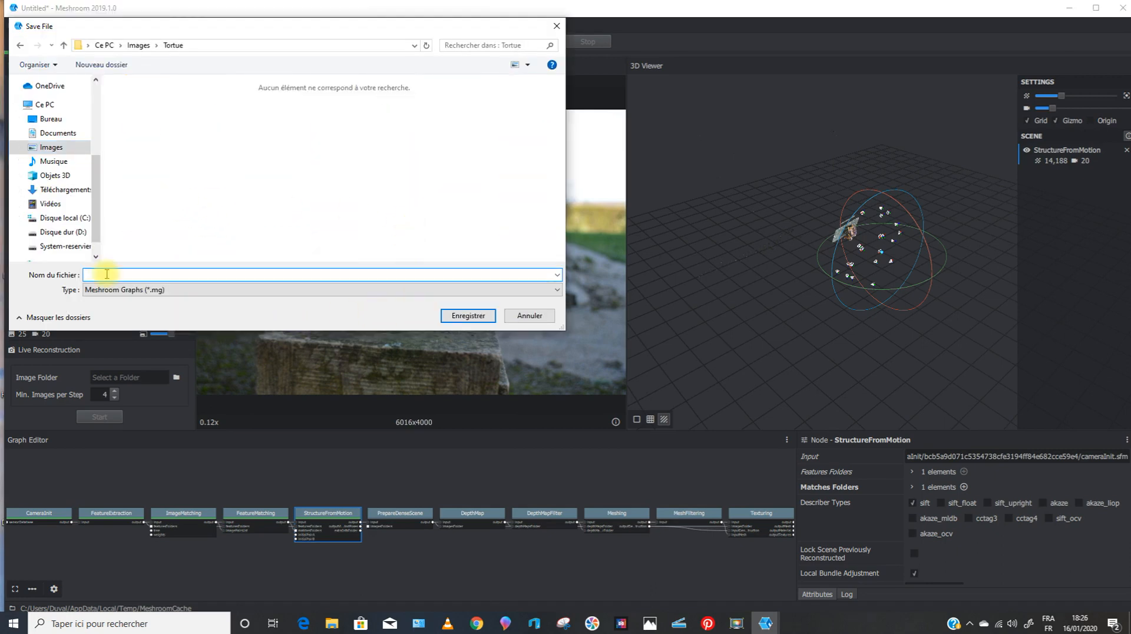
text(tortue)
click(466, 315)
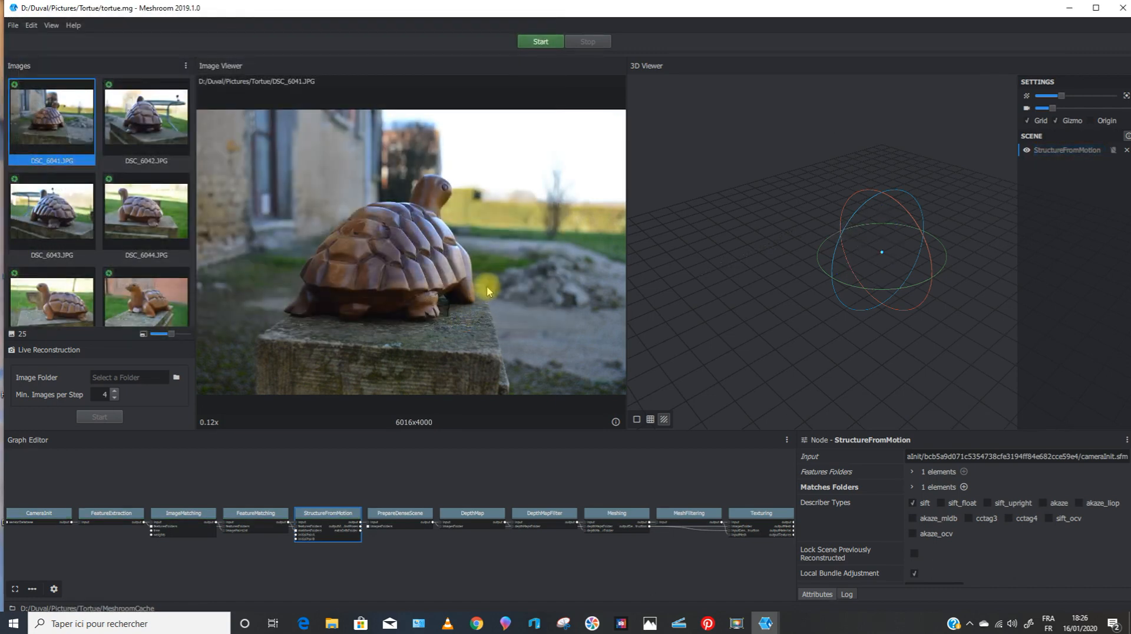
click(538, 42)
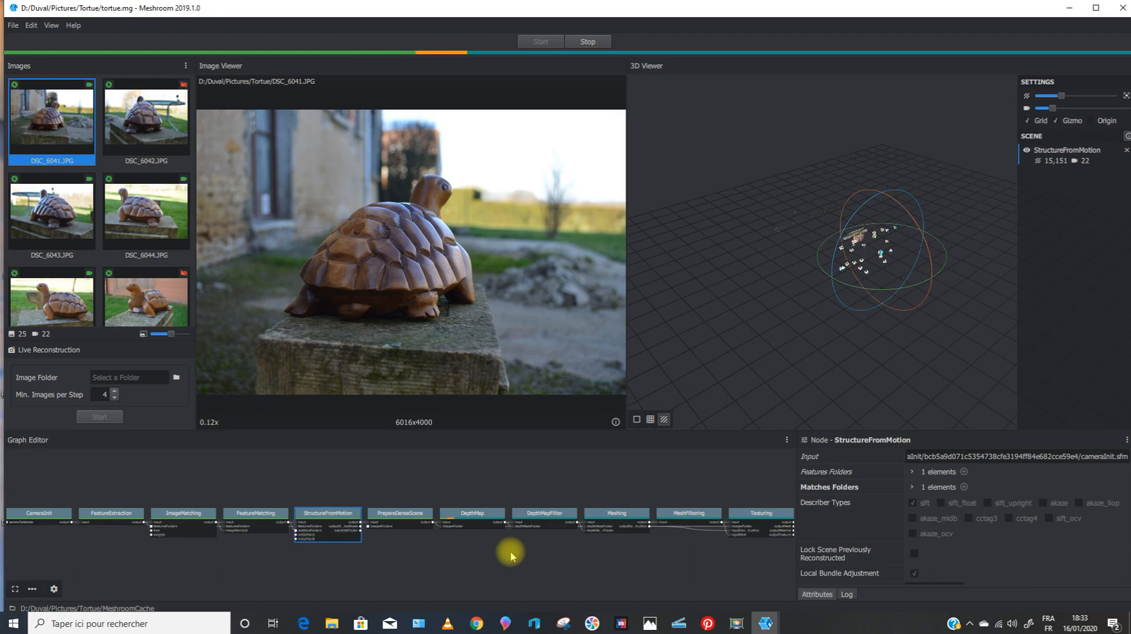
Examine the turtle's sparse point cloud, the camera positions around it and the reconstruction status of the photos
scroll(831, 274, up, 10)
drag(831, 274, 960, 336)
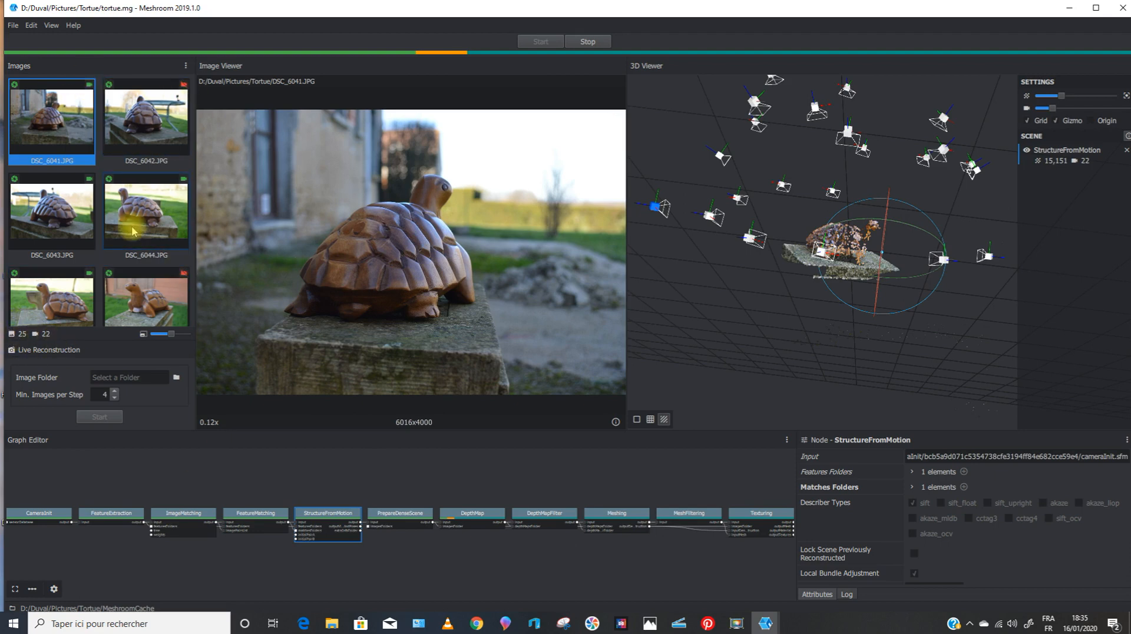
scroll(132, 231, down, 5)
scroll(130, 200, up, 2)
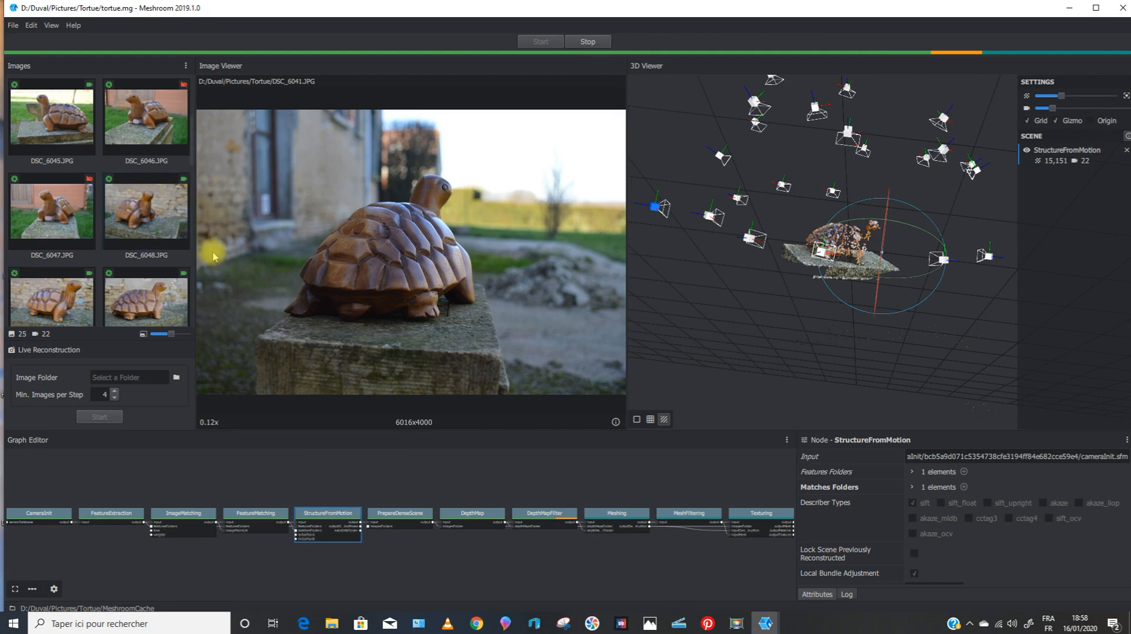
Follow the computation progress of the graph nodes from DepthMapFilter through Meshing and MeshFiltering to Texturing
scroll(618, 560, up, 3)
scroll(618, 561, up, 1)
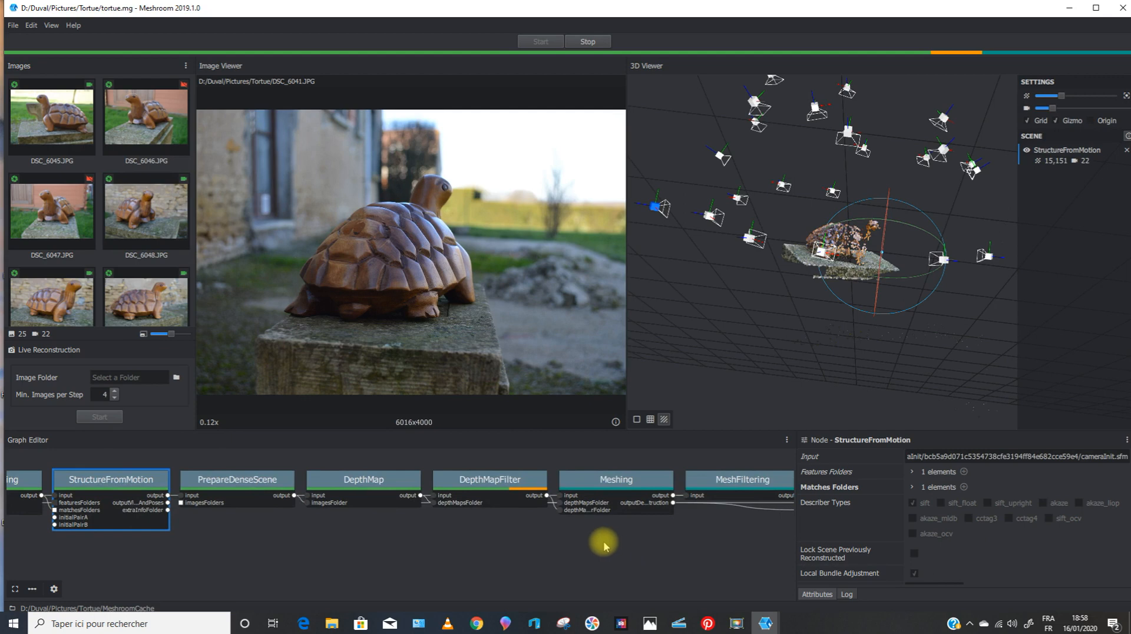
click(560, 555)
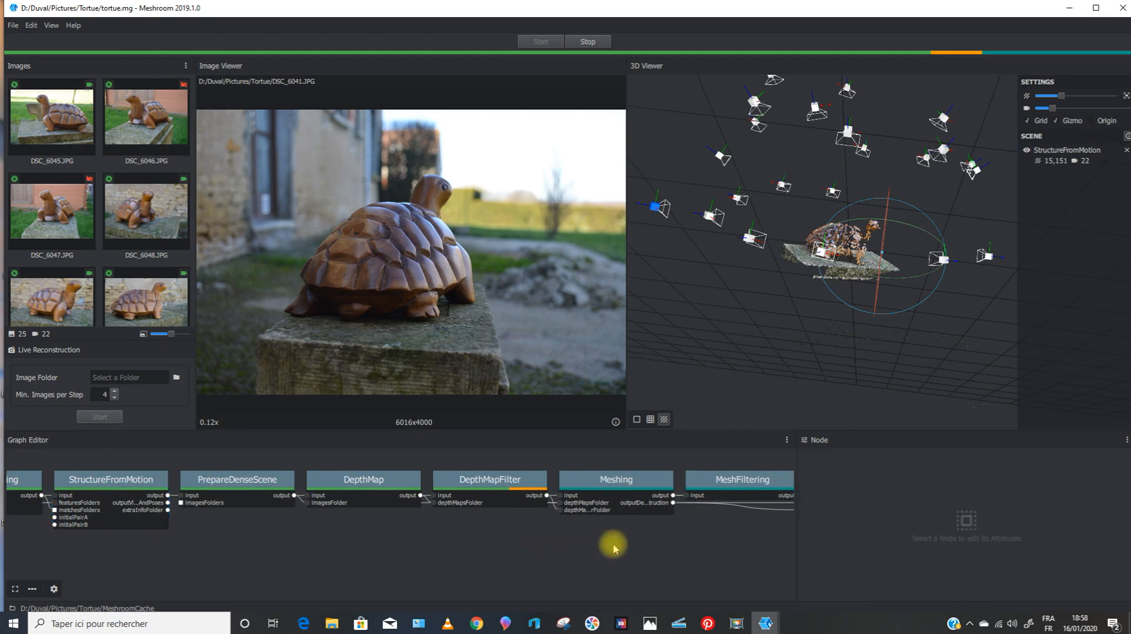
scroll(609, 543, up, 1)
scroll(609, 542, down, 1)
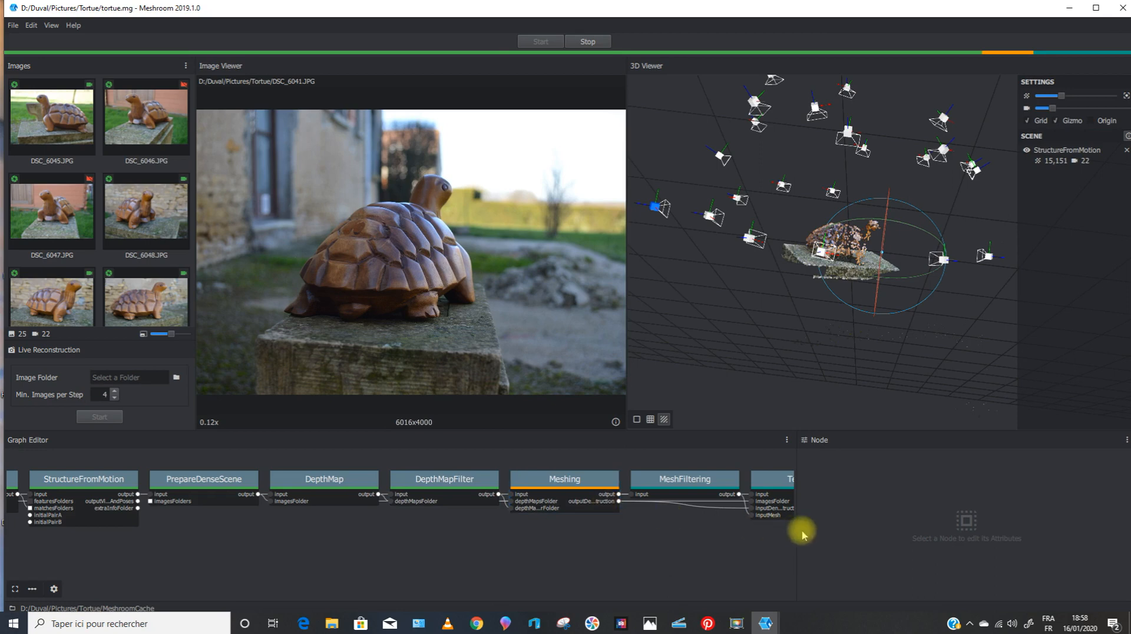
drag(797, 531, 967, 531)
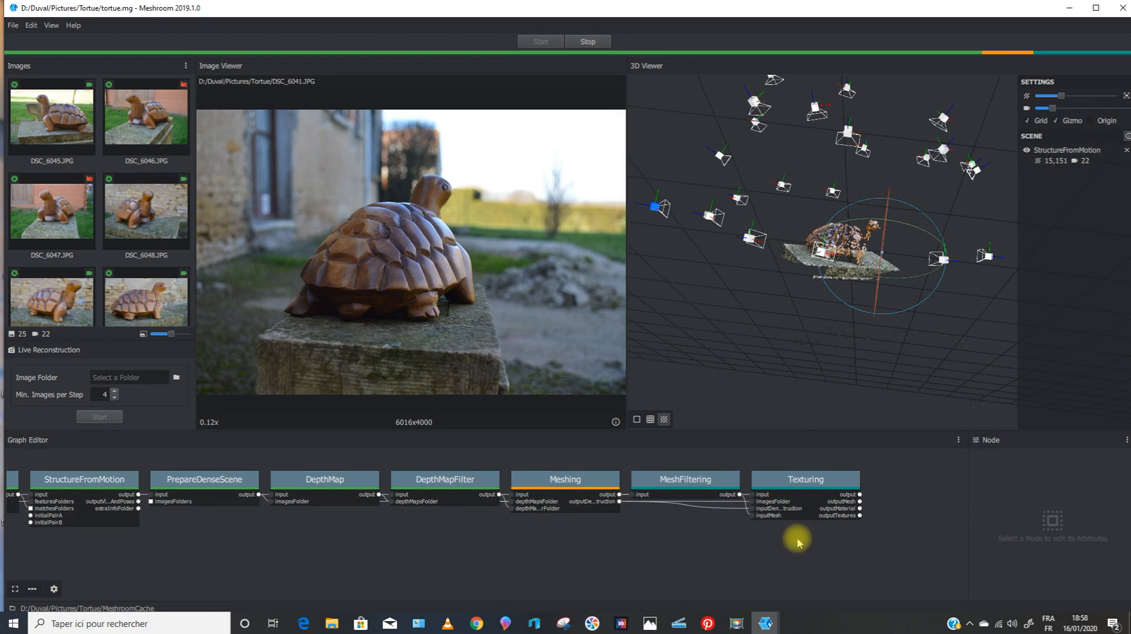
scroll(793, 537, up, 1)
click(563, 495)
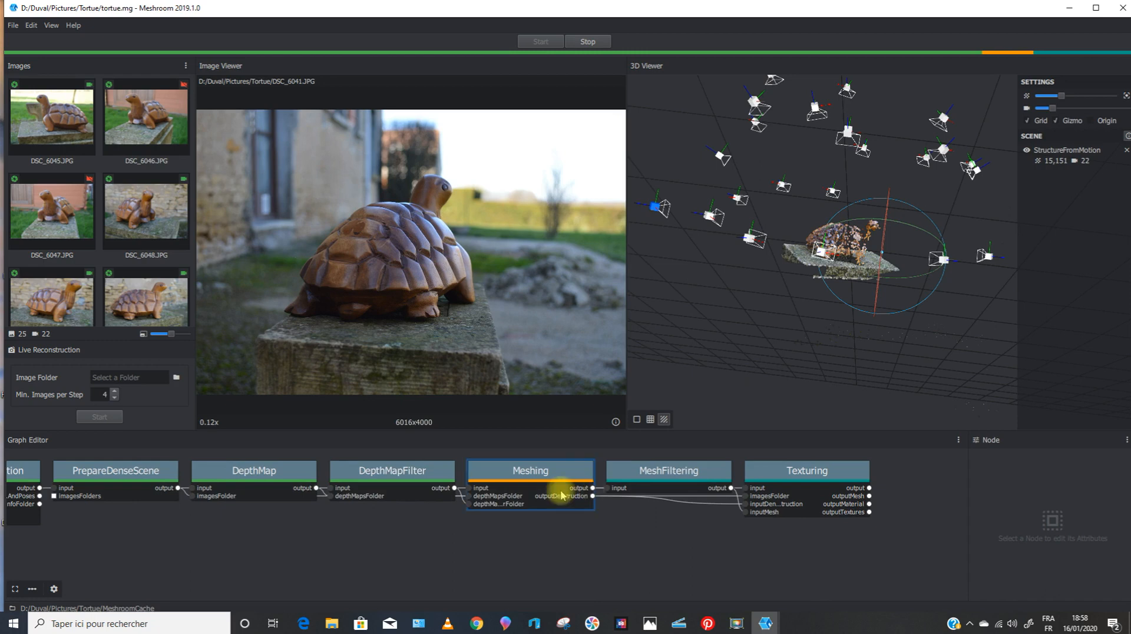
click(364, 542)
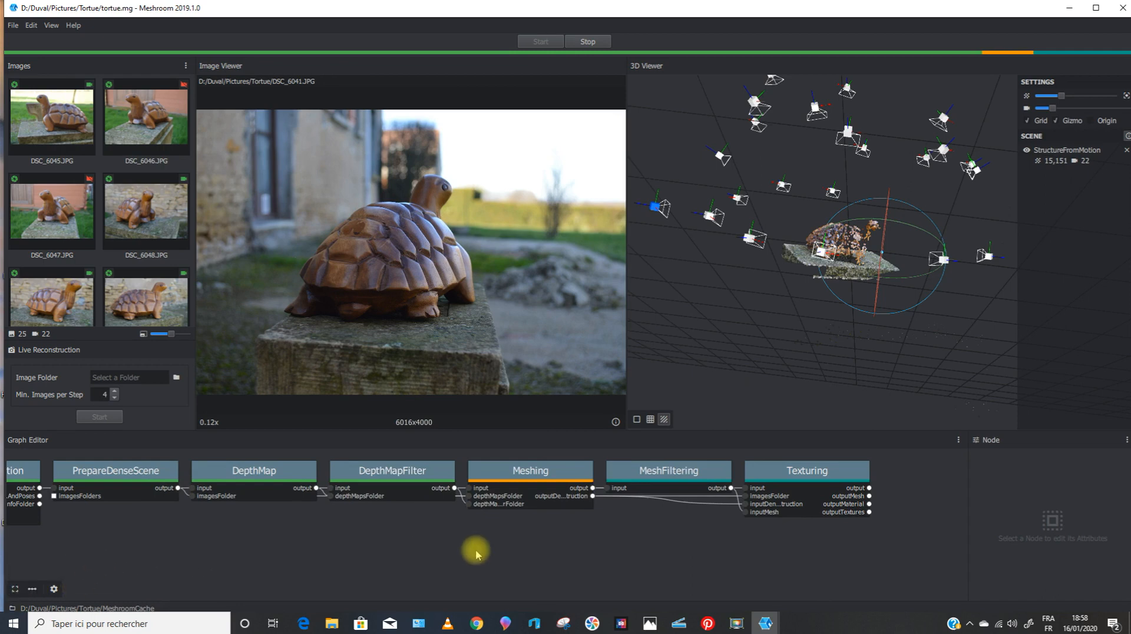
scroll(477, 554, down, 5)
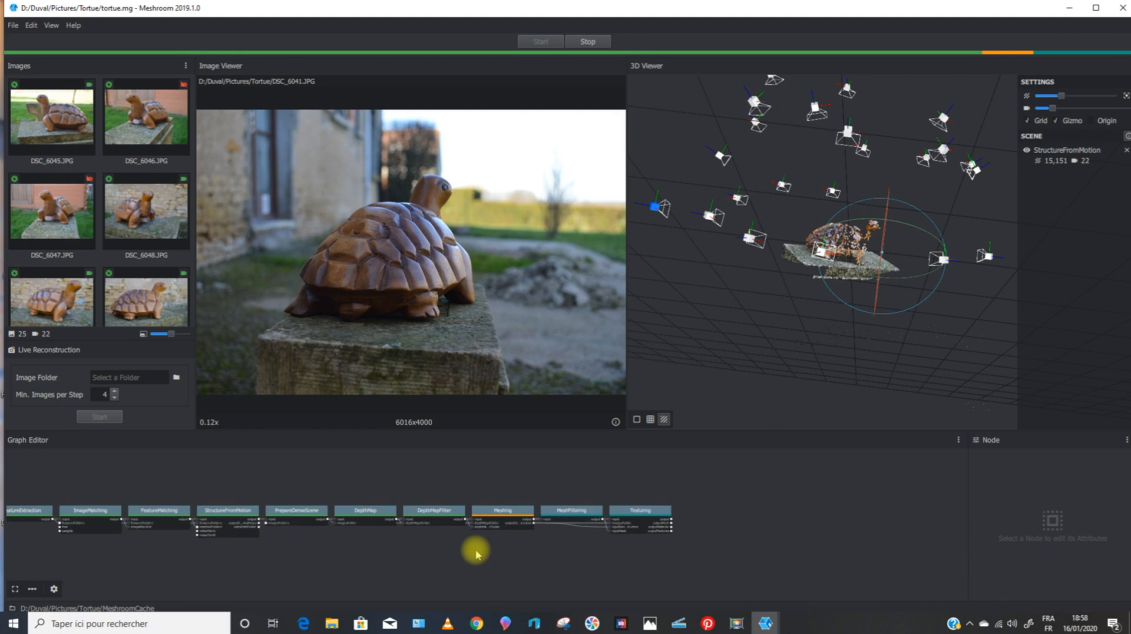
scroll(476, 554, up, 2)
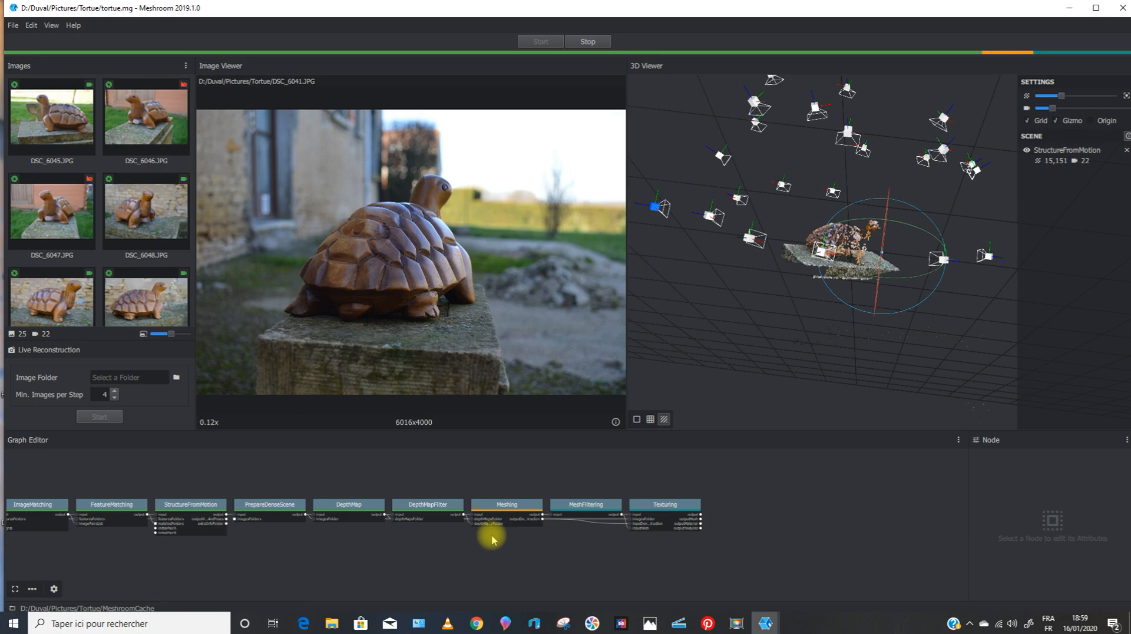
scroll(492, 539, up, 5)
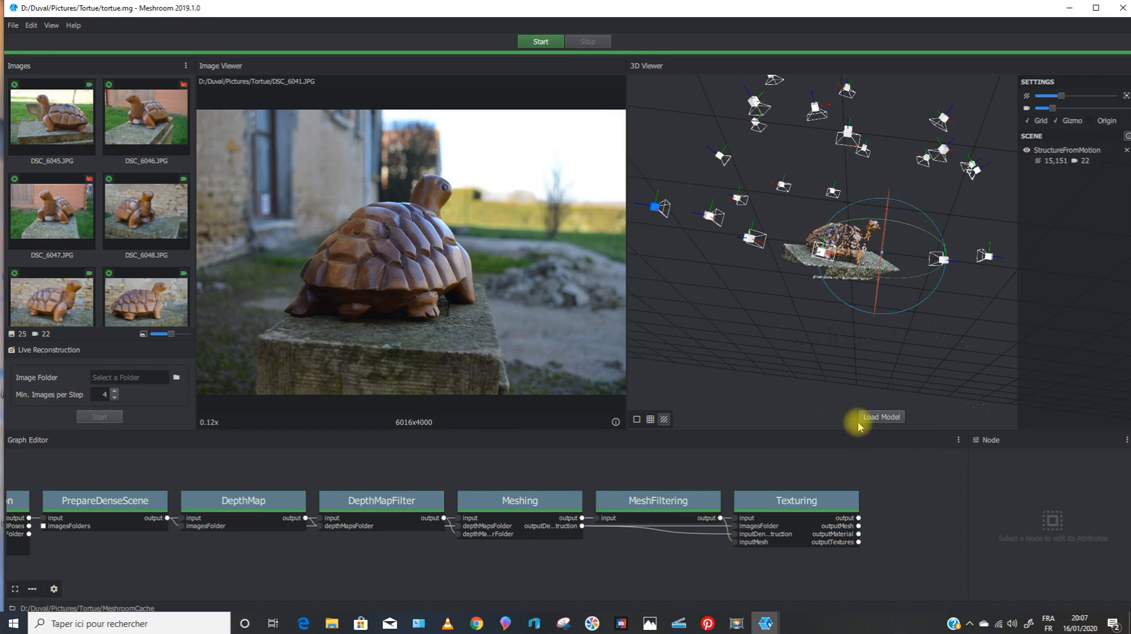
Hide the StructureFromMotion point cloud and load the textured turtle model for inspection in the 3D view
click(1027, 150)
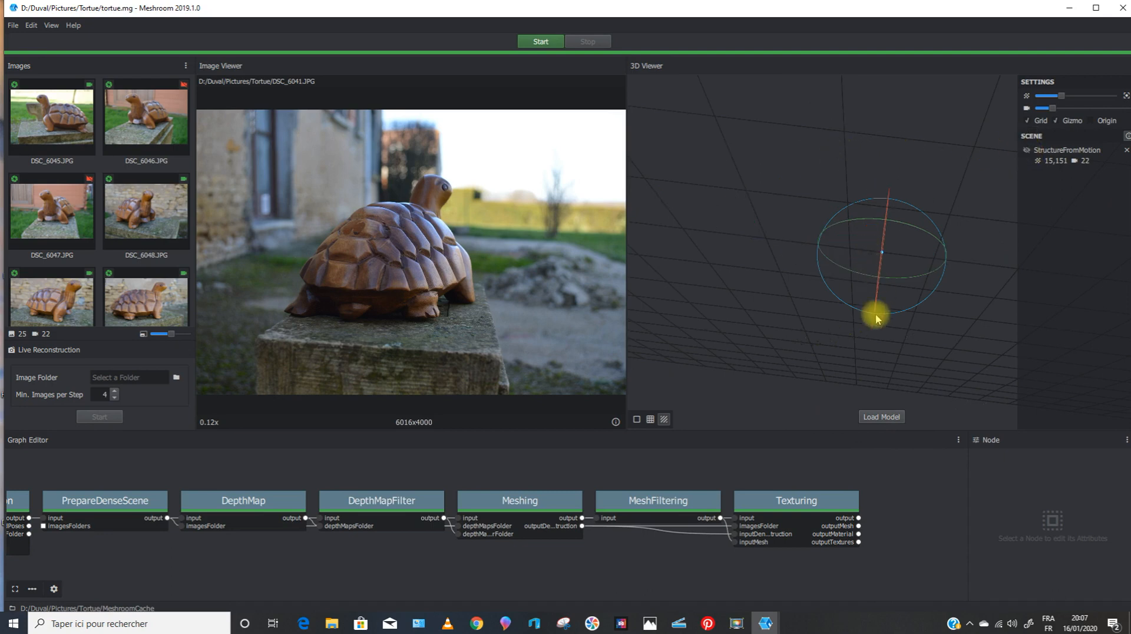
click(882, 418)
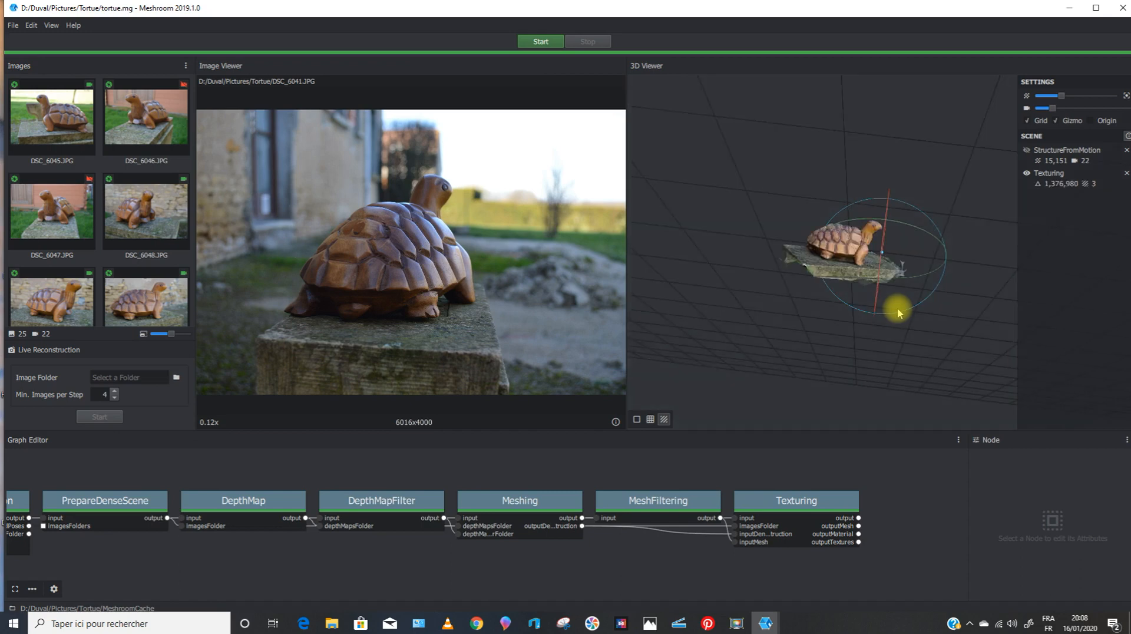
scroll(798, 240, up, 5)
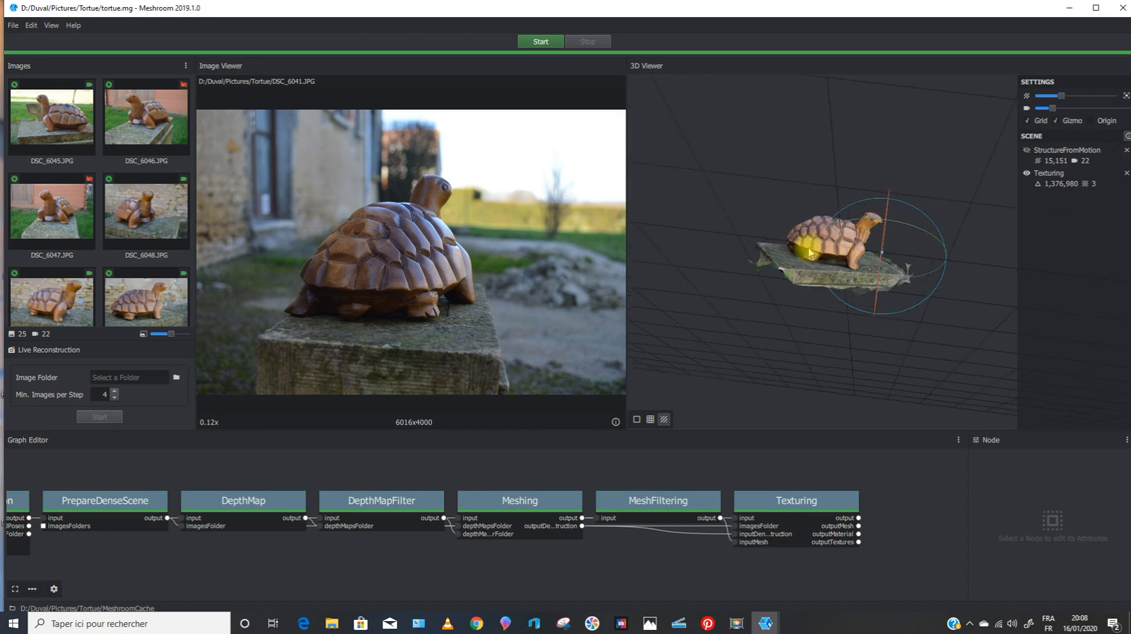
right_click(815, 334)
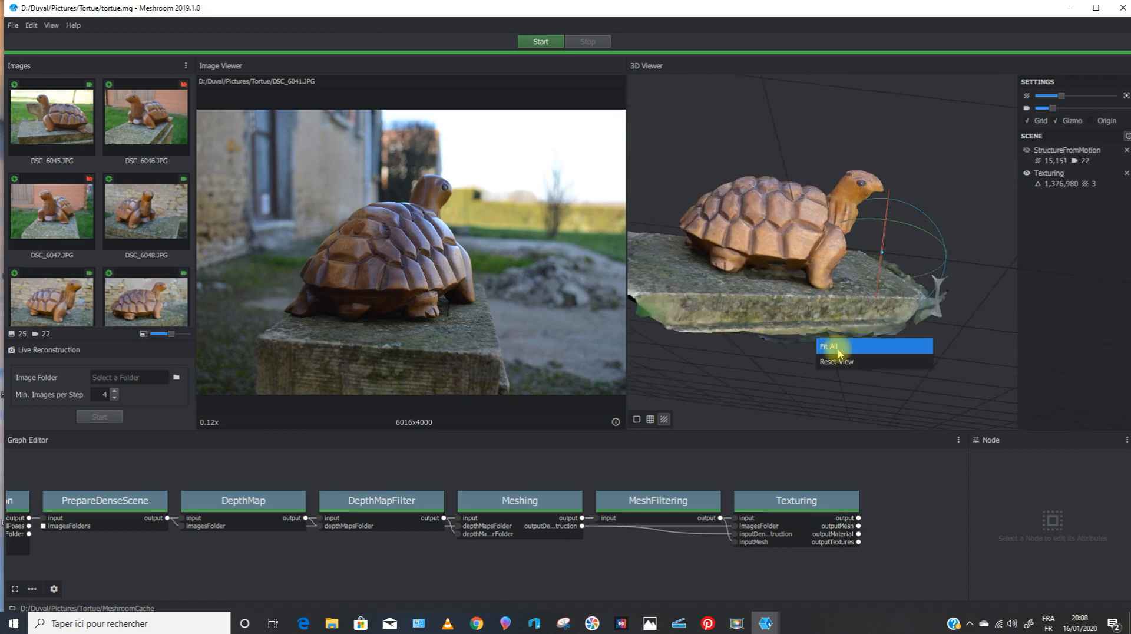
click(757, 355)
drag(849, 365, 790, 251)
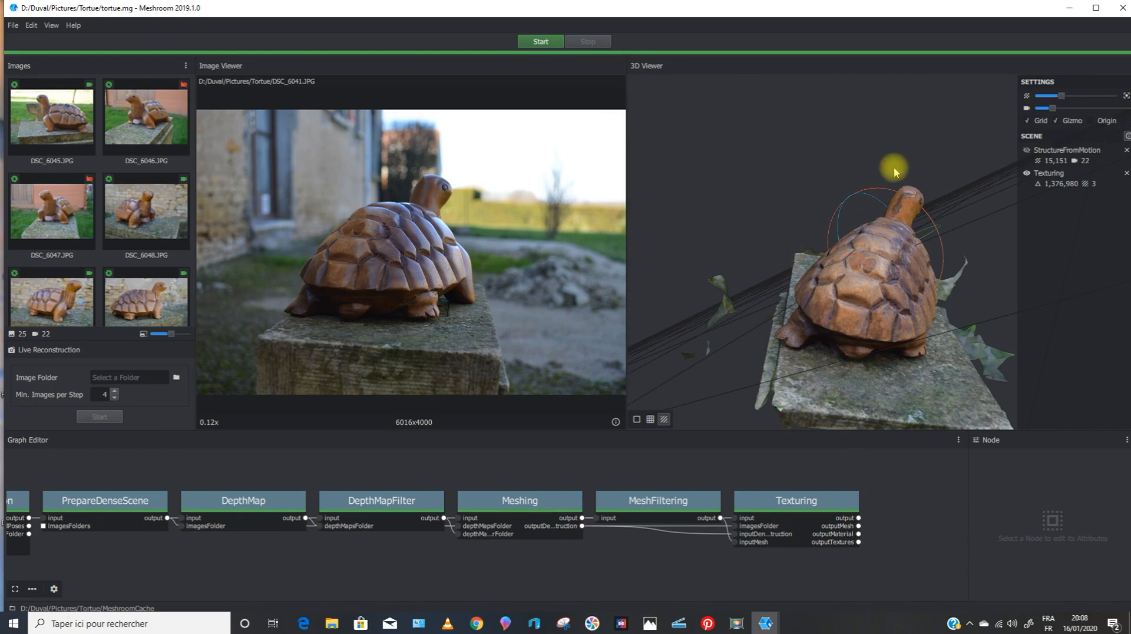
Minimize the Meshroom window and its console window to return to the desktop
click(1072, 10)
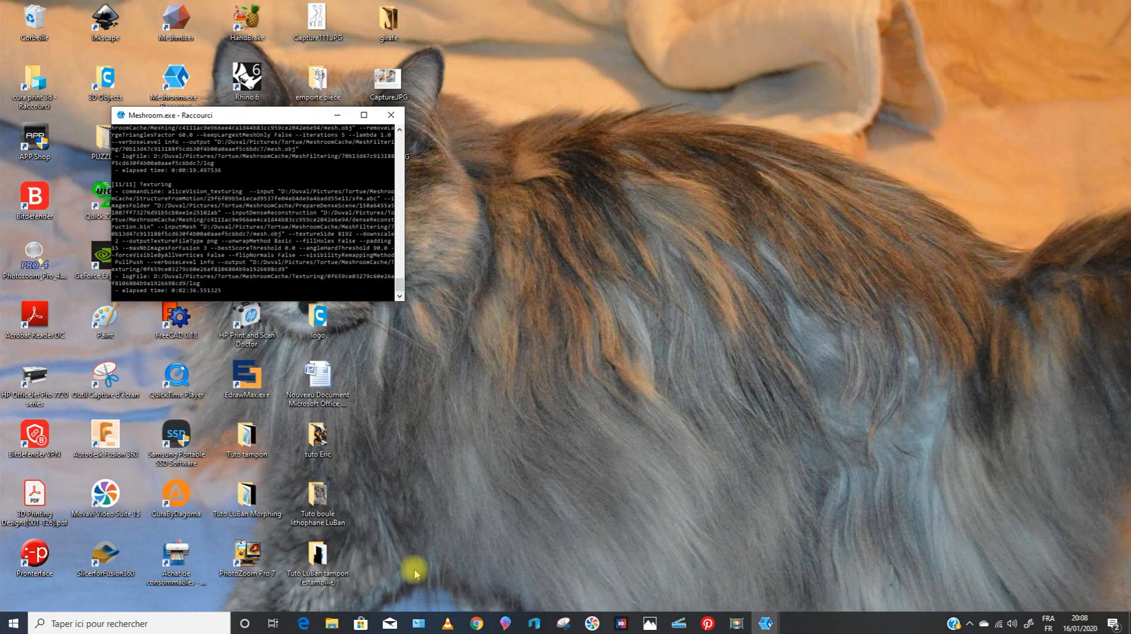
click(363, 115)
click(1062, 5)
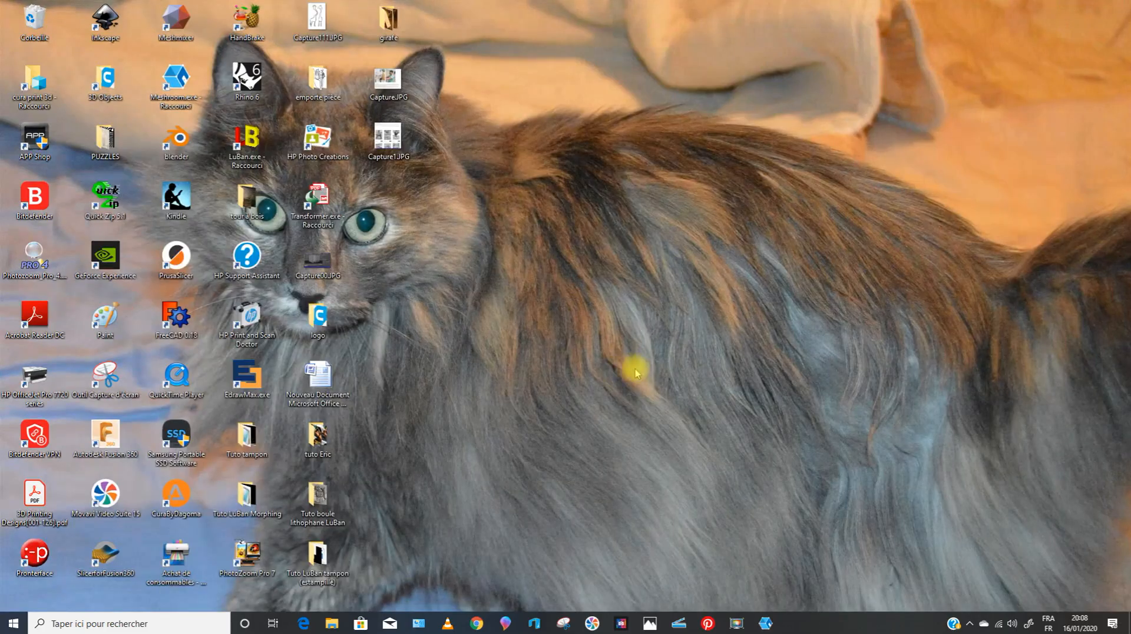
Open the Texturing output folder inside MeshroomCache of the Tortue image folder, down to its generated subfolder
click(332, 623)
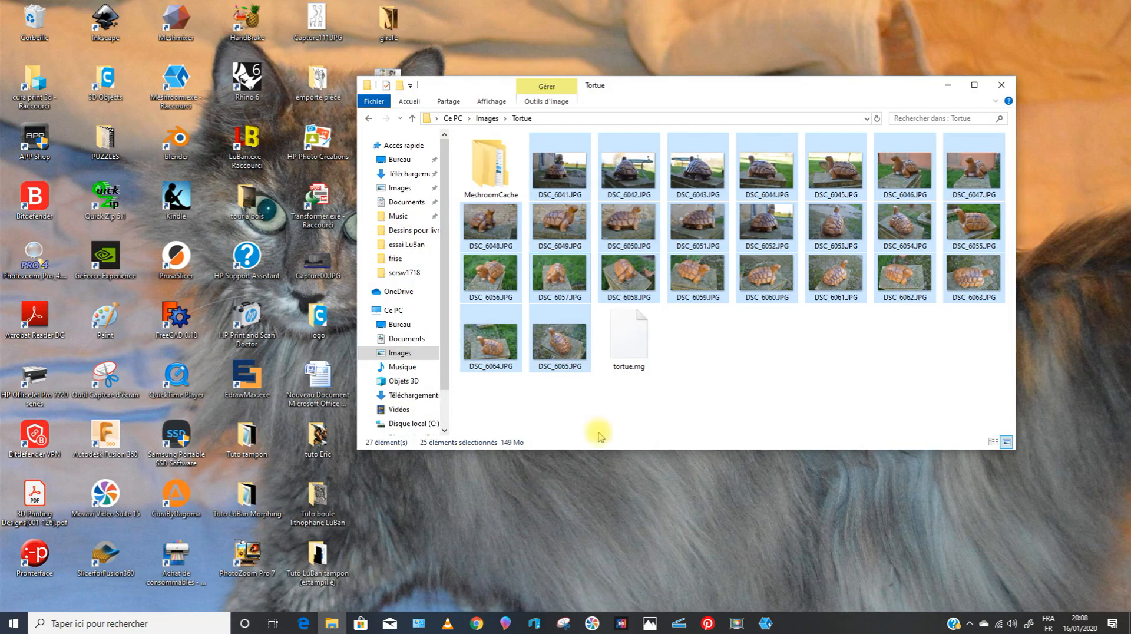
click(974, 84)
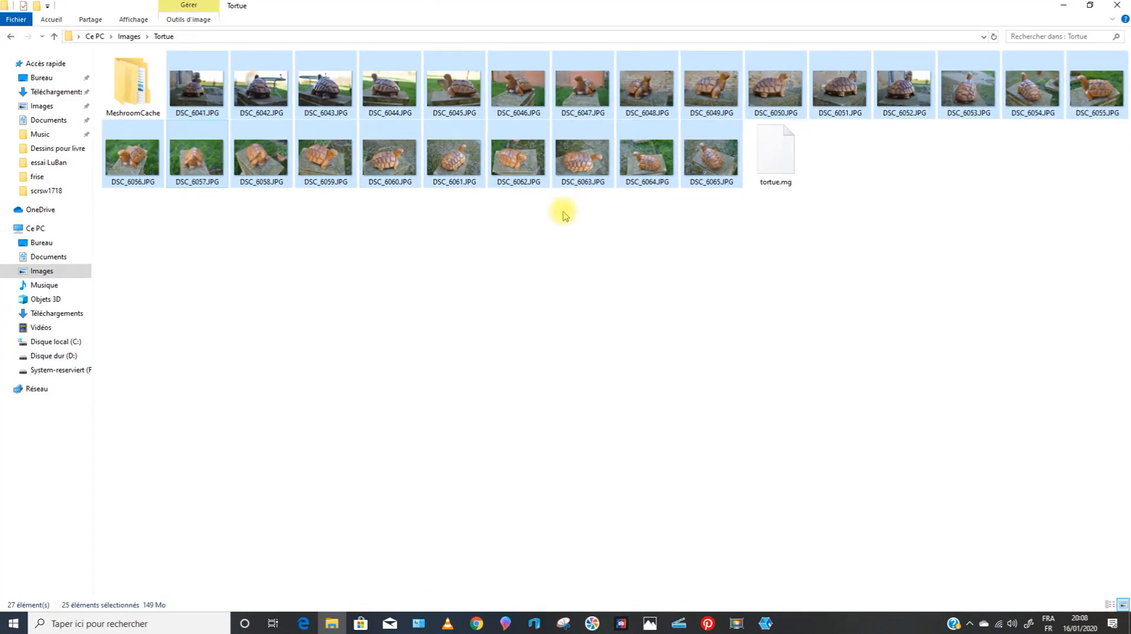
click(128, 94)
double_click(129, 94)
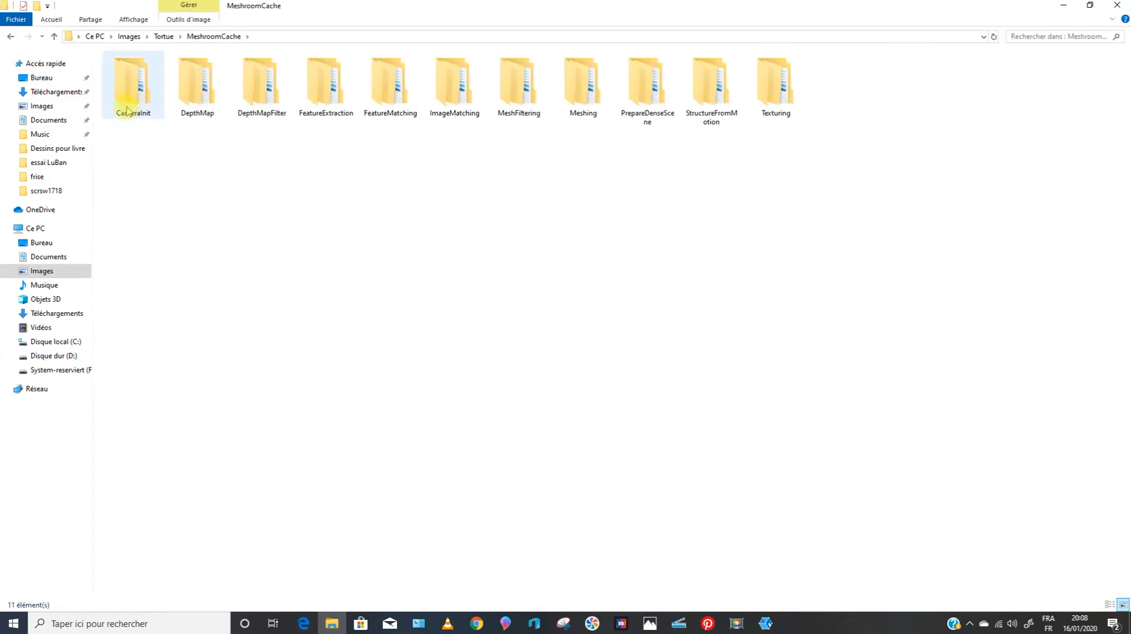
double_click(778, 88)
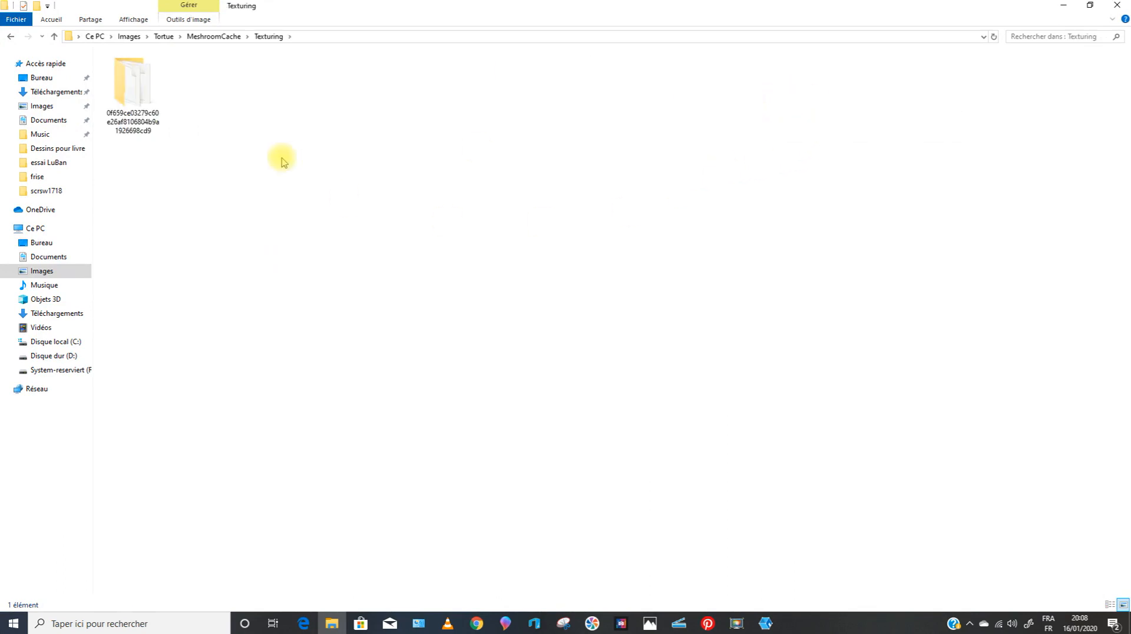
double_click(134, 105)
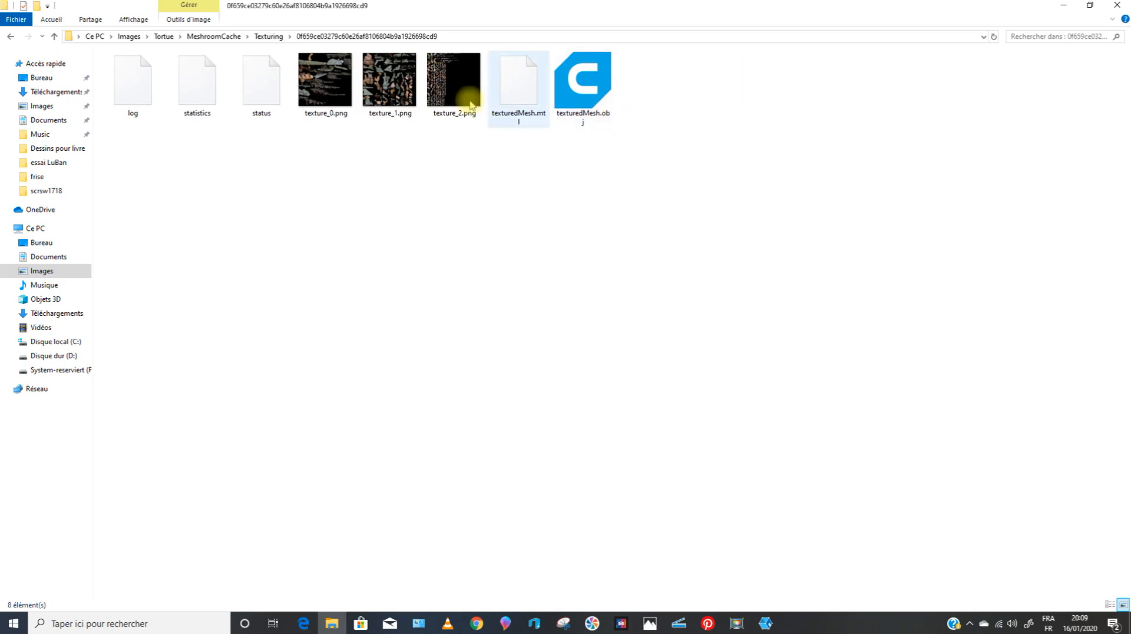
View the texture images texture_0.png, texture_1.png and texture_2.png one after another, and close the image viewer
double_click(328, 87)
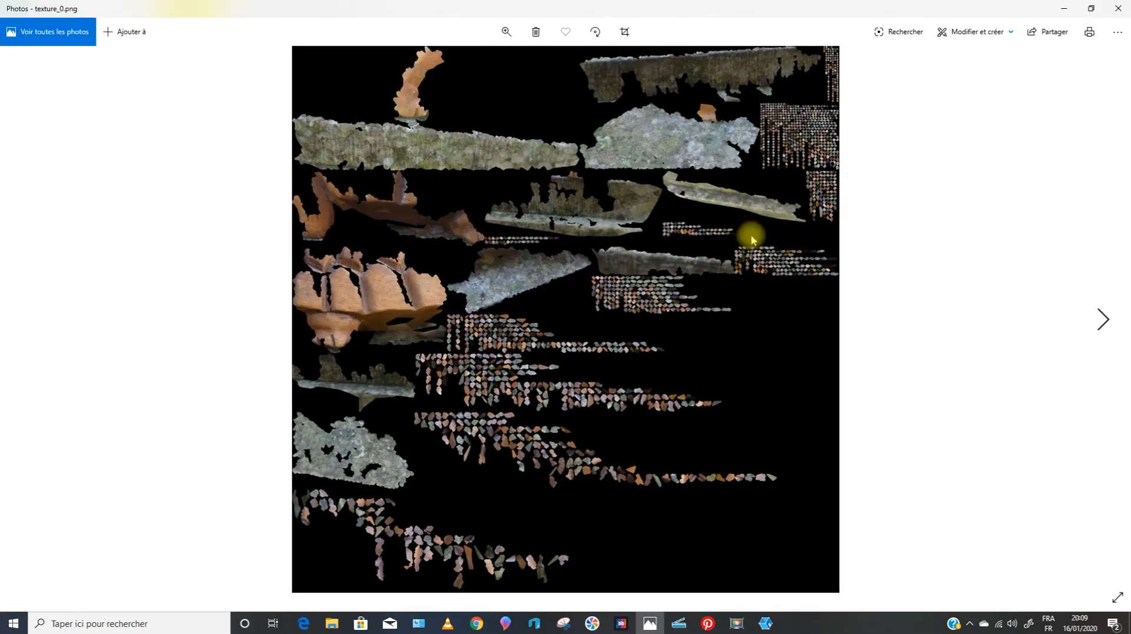
click(1110, 318)
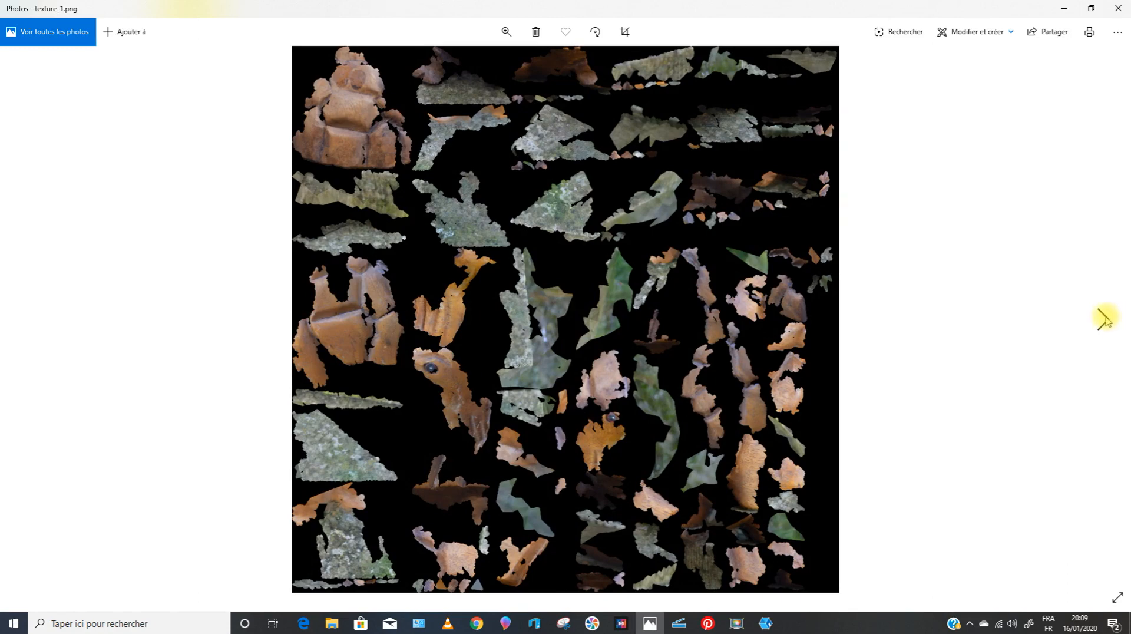
click(1104, 318)
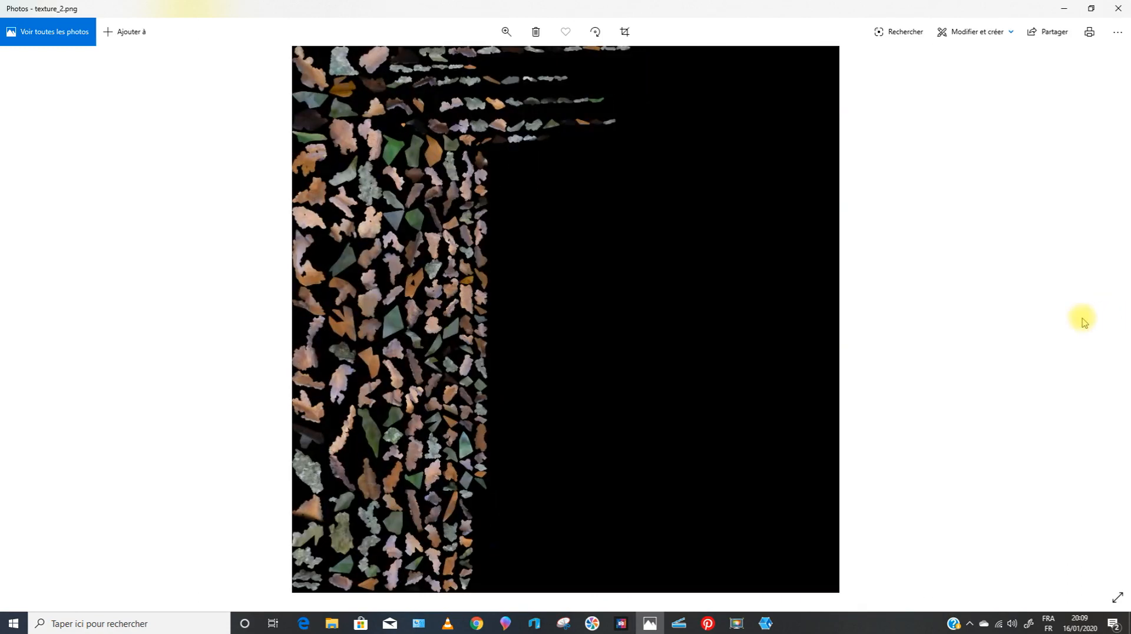
click(1118, 9)
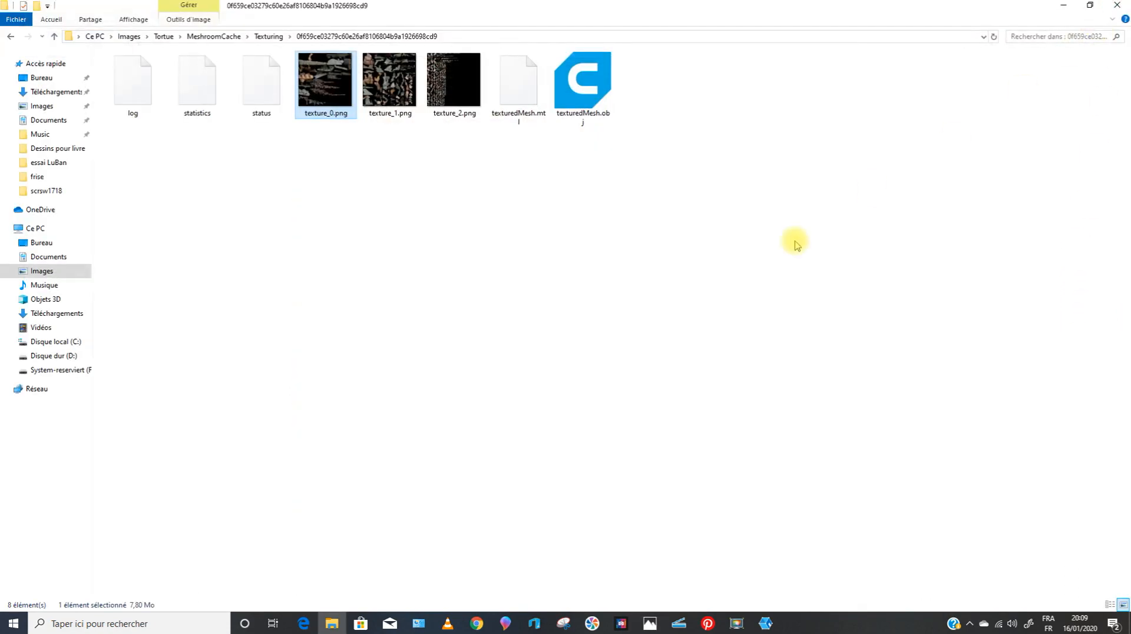
Open texturedMesh.obj from the Texturing output folder in 3D Builder
click(574, 118)
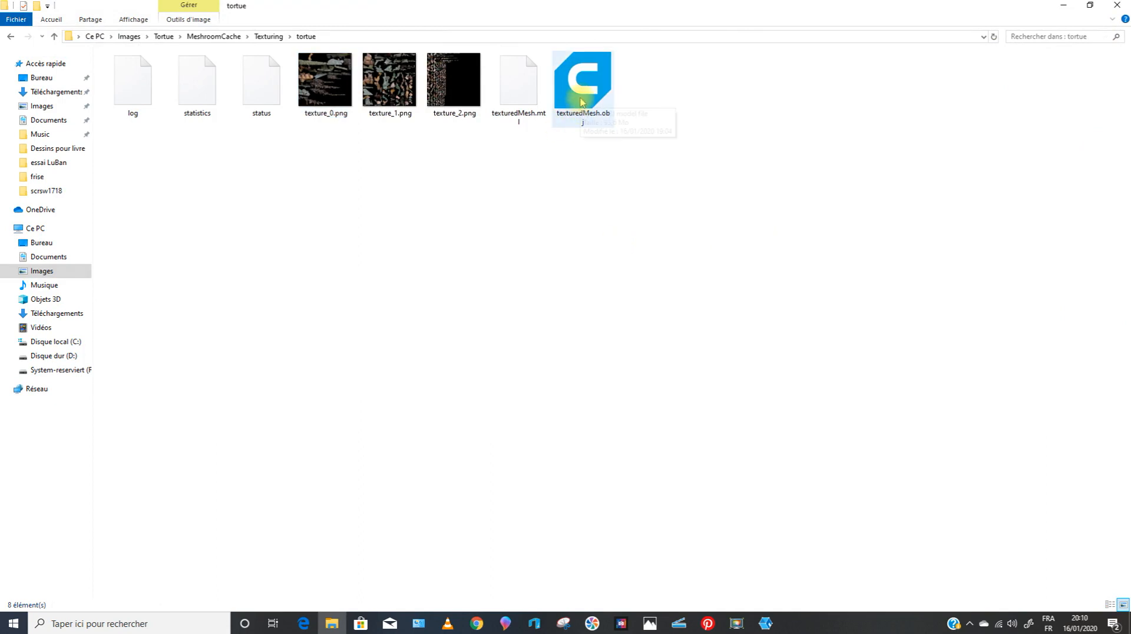
right_click(583, 99)
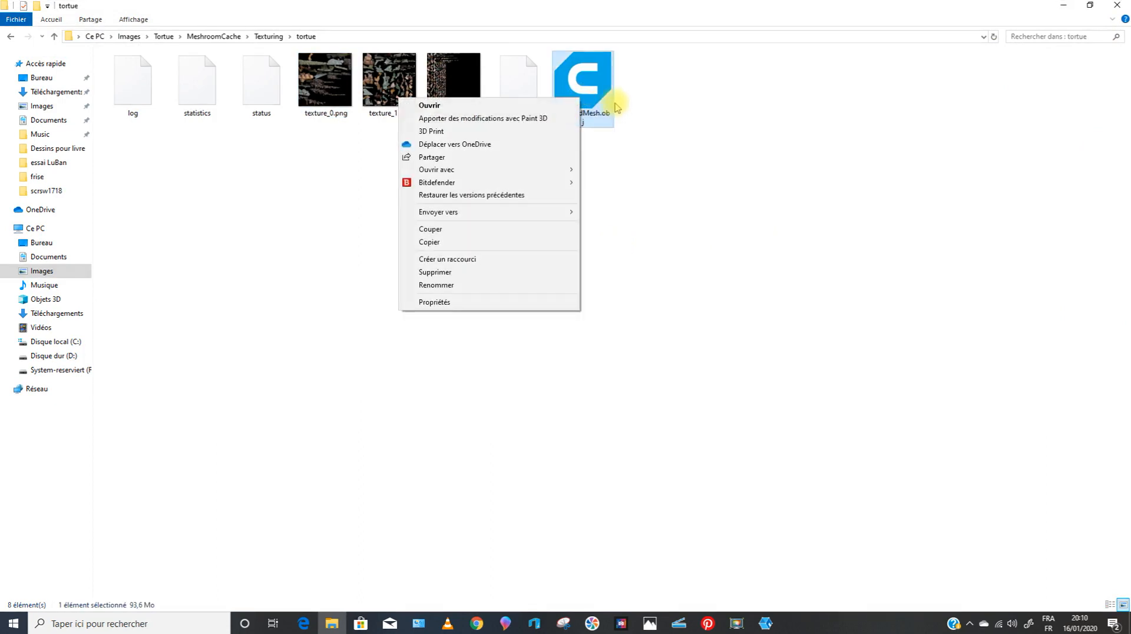
mouse_move(482, 170)
click(632, 170)
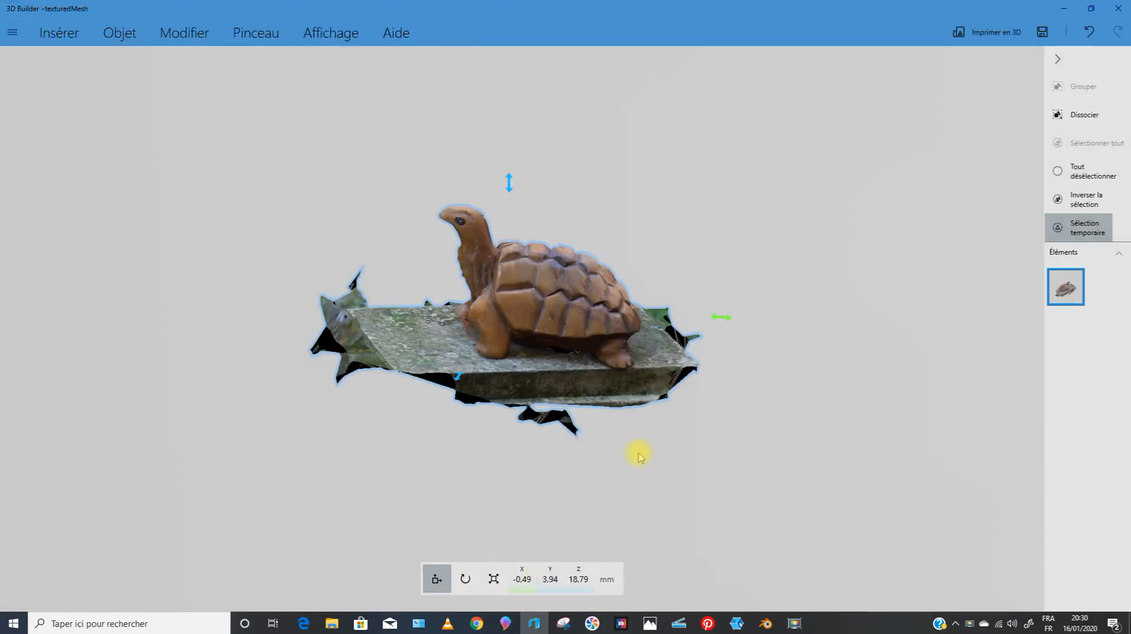
Inspect the textured turtle and its stone base from all sides for holes and stray geometry
right_drag(663, 485, 289, 477)
drag(779, 490, 462, 475)
drag(926, 486, 488, 482)
drag(878, 488, 787, 470)
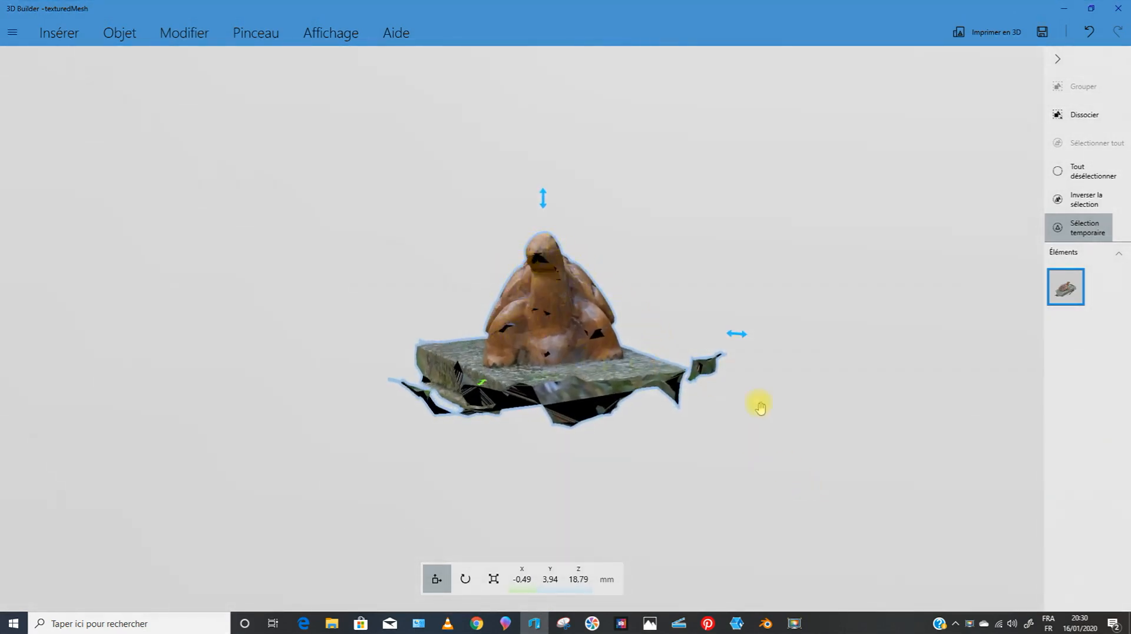
drag(813, 490, 448, 436)
drag(828, 440, 860, 500)
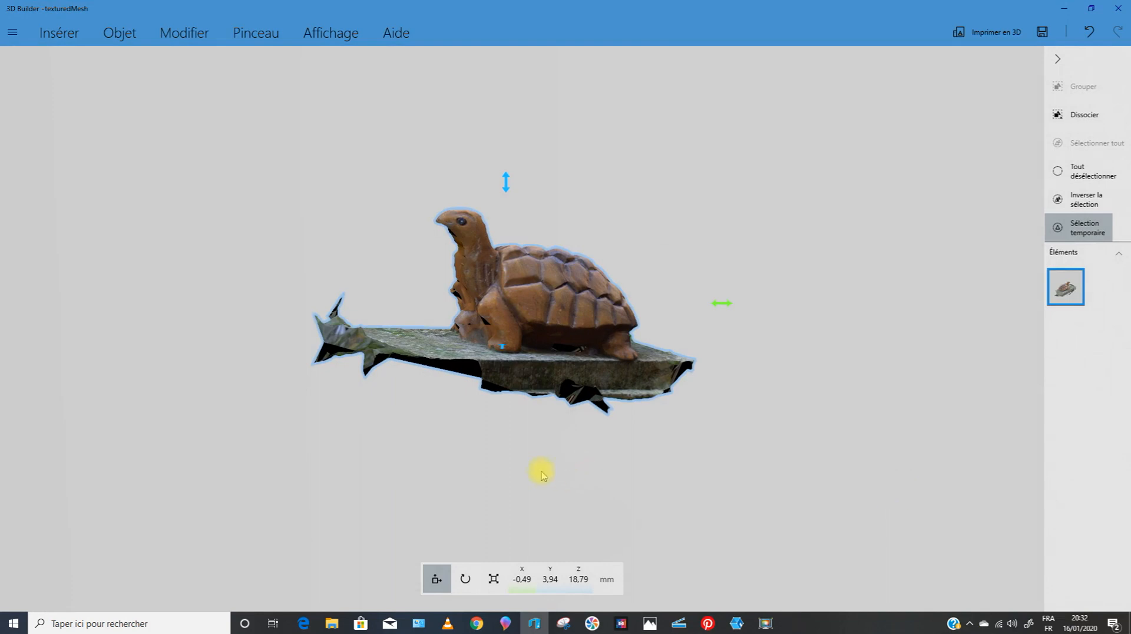
Start saving the model under a new name and choose the Tortue folder in Images as the destination
click(11, 34)
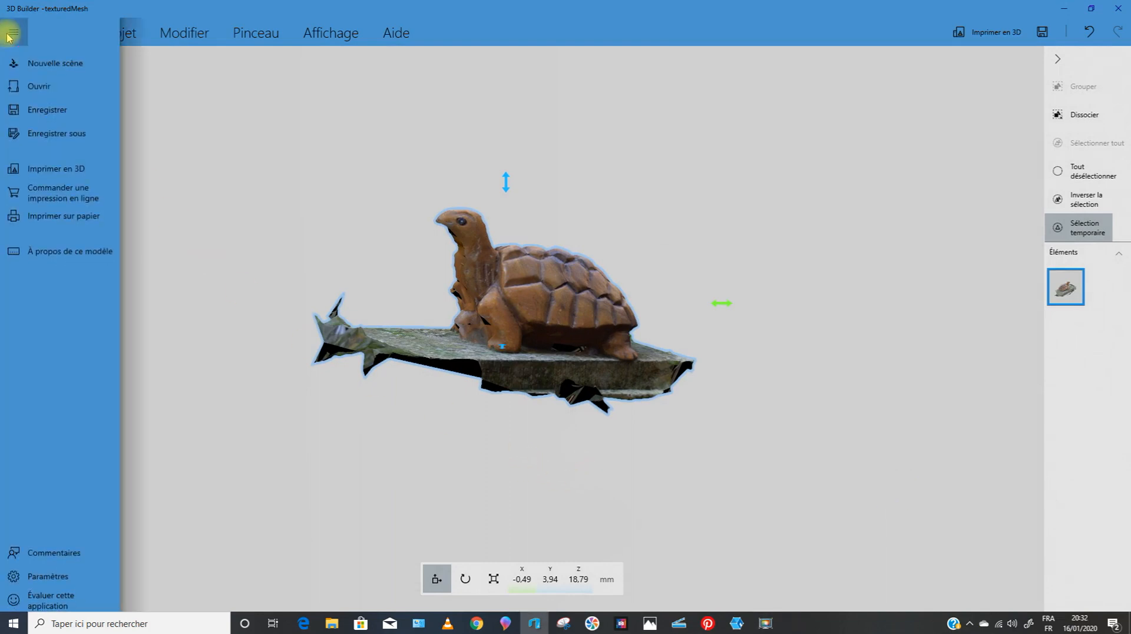
click(45, 136)
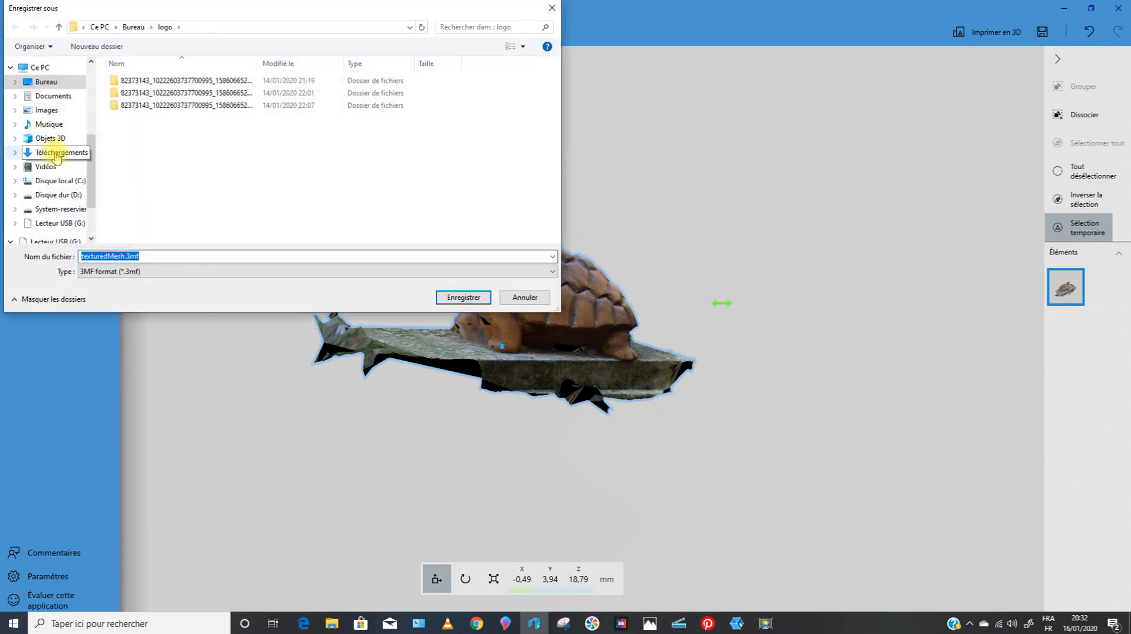
scroll(56, 147, up, 3)
click(45, 91)
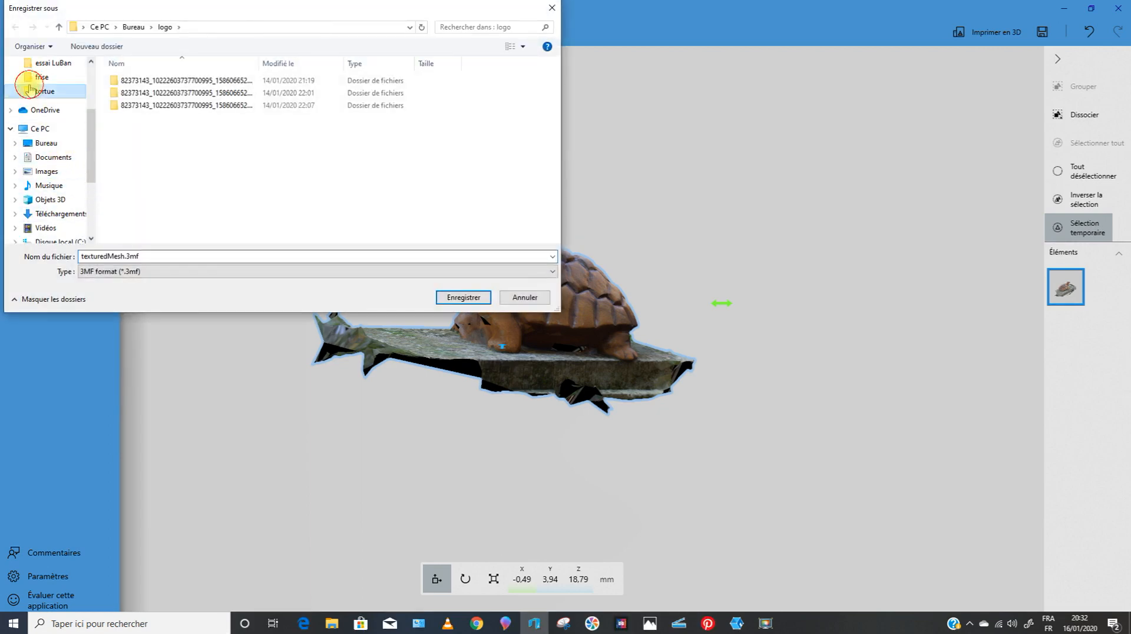
click(168, 27)
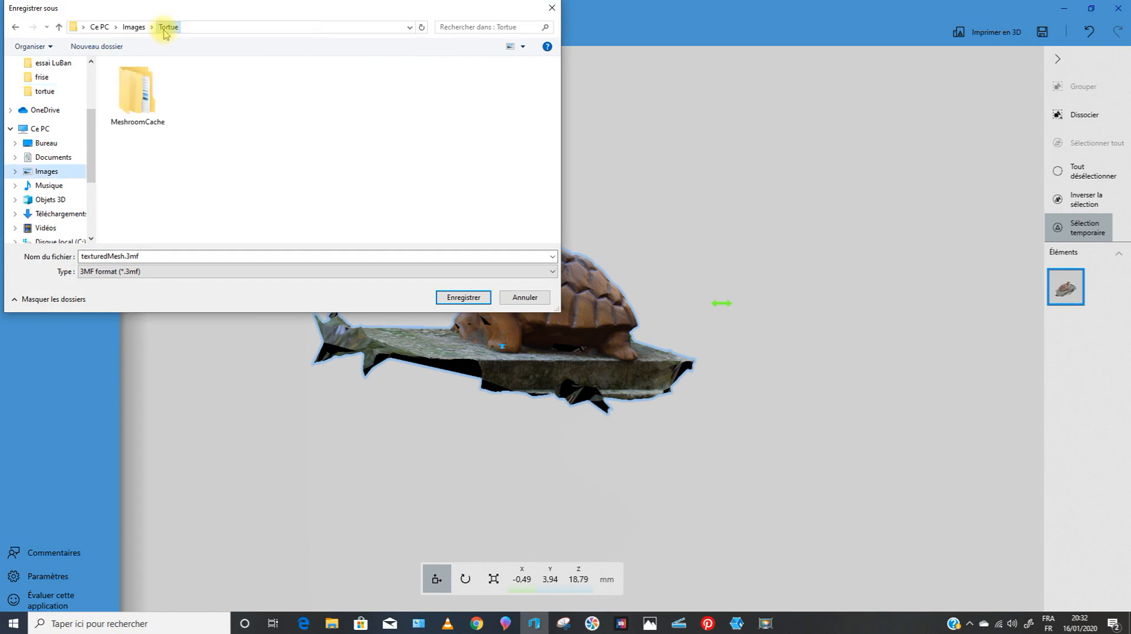
Save the turtle model in STL format with the file name tortue
click(139, 273)
click(106, 292)
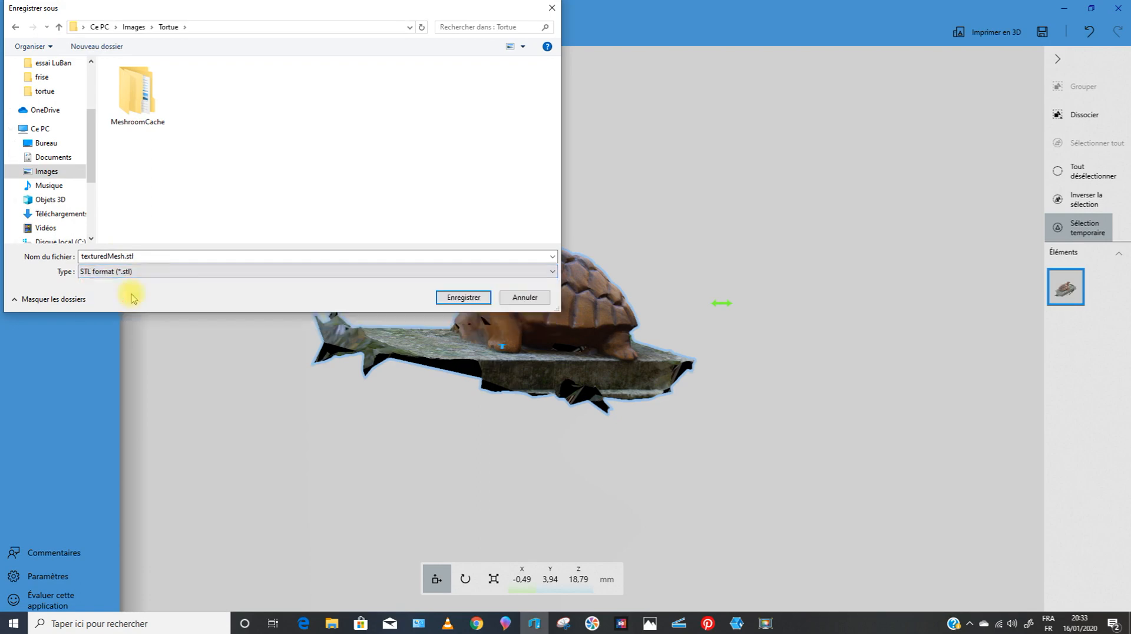
double_click(112, 256)
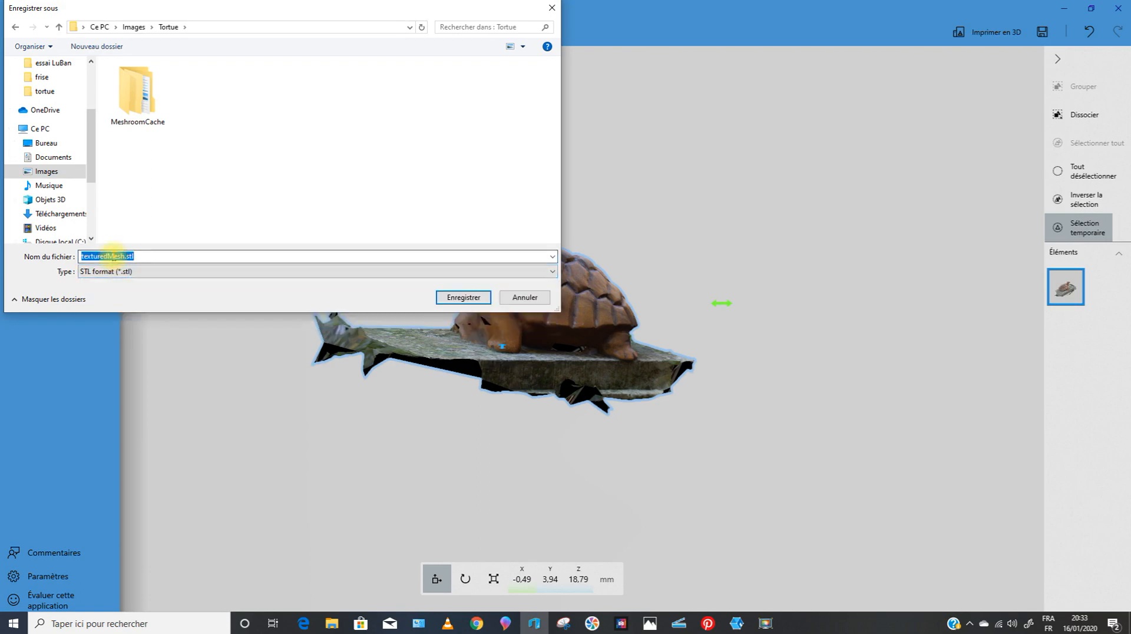
text(tort)
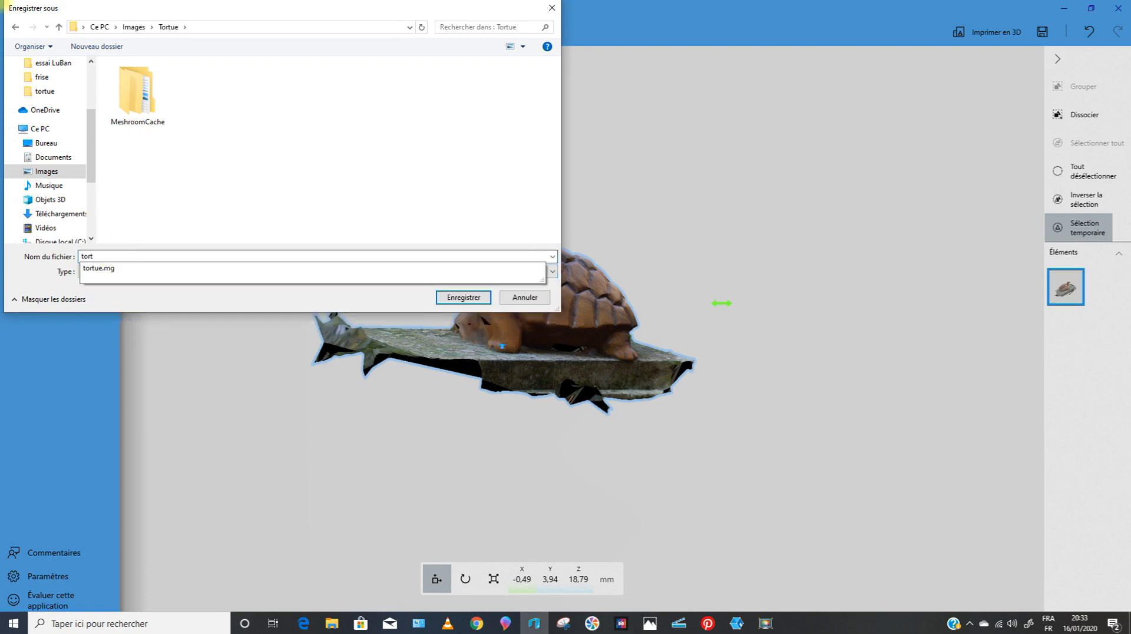
text(ue)
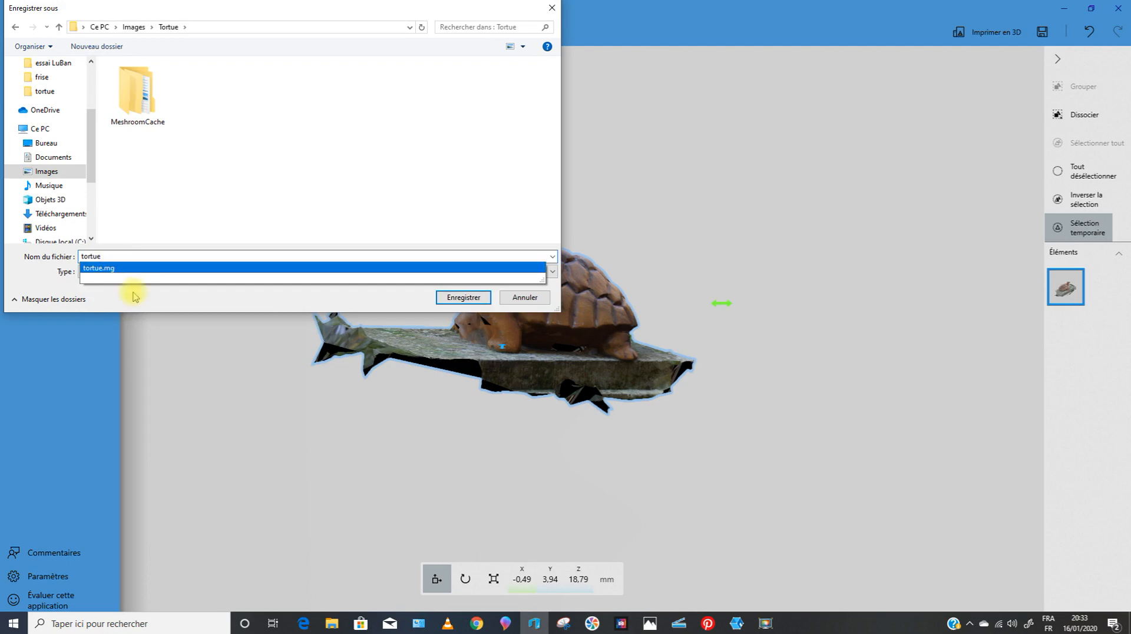
click(451, 302)
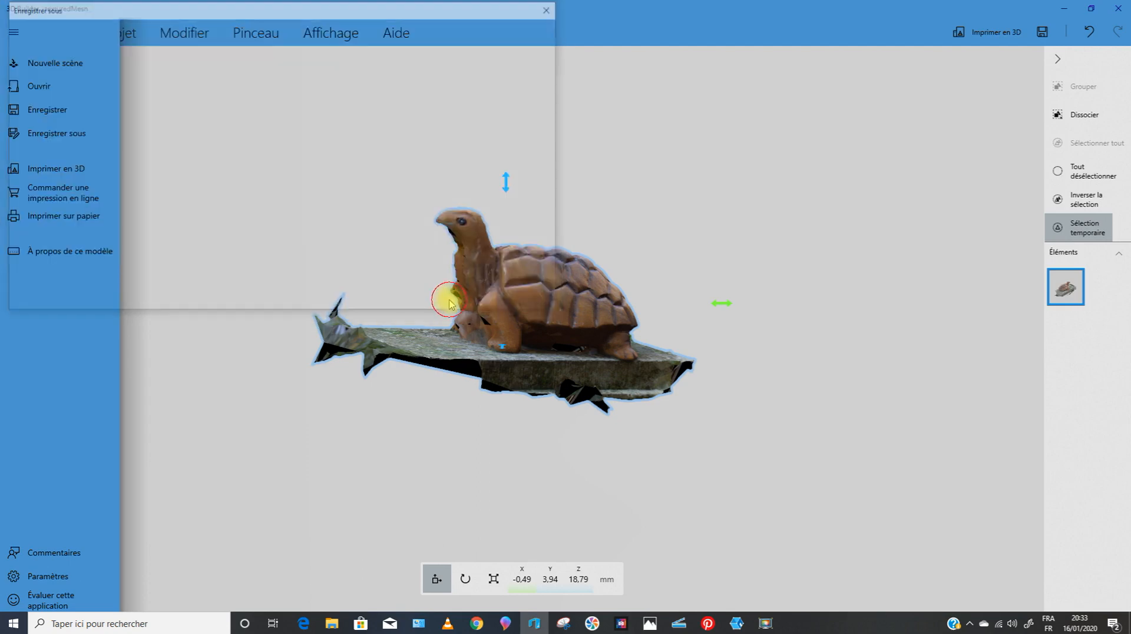
click(650, 351)
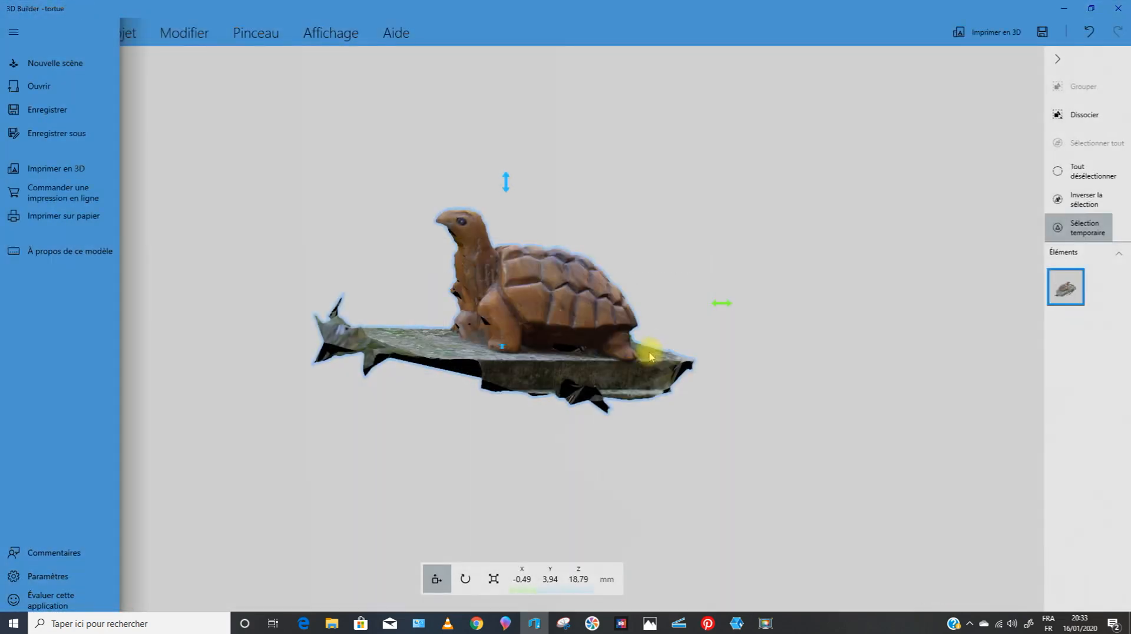
Minimize 3D Builder, switch to Autodesk Meshmixer and import tortue.stl from the Tortue folder in Images
click(1064, 13)
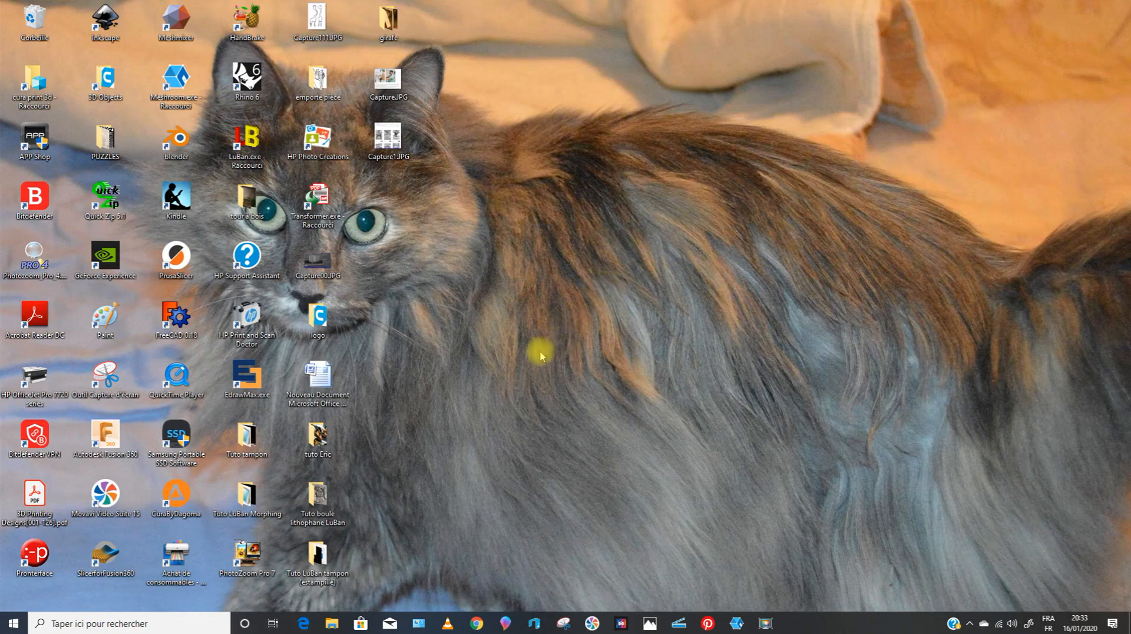
double_click(177, 25)
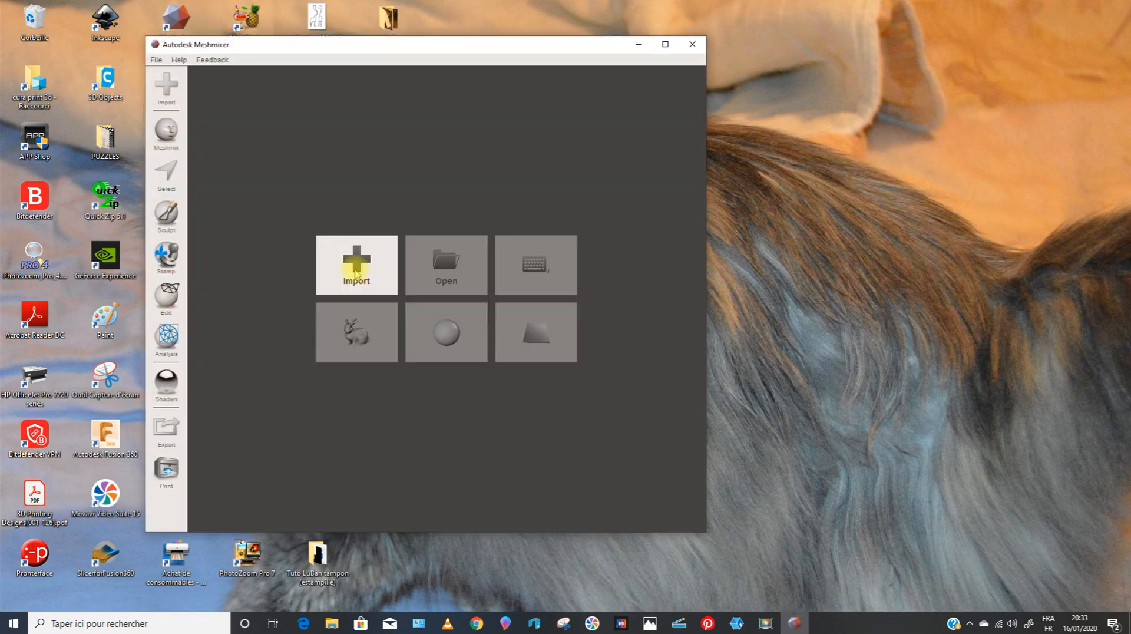
click(356, 273)
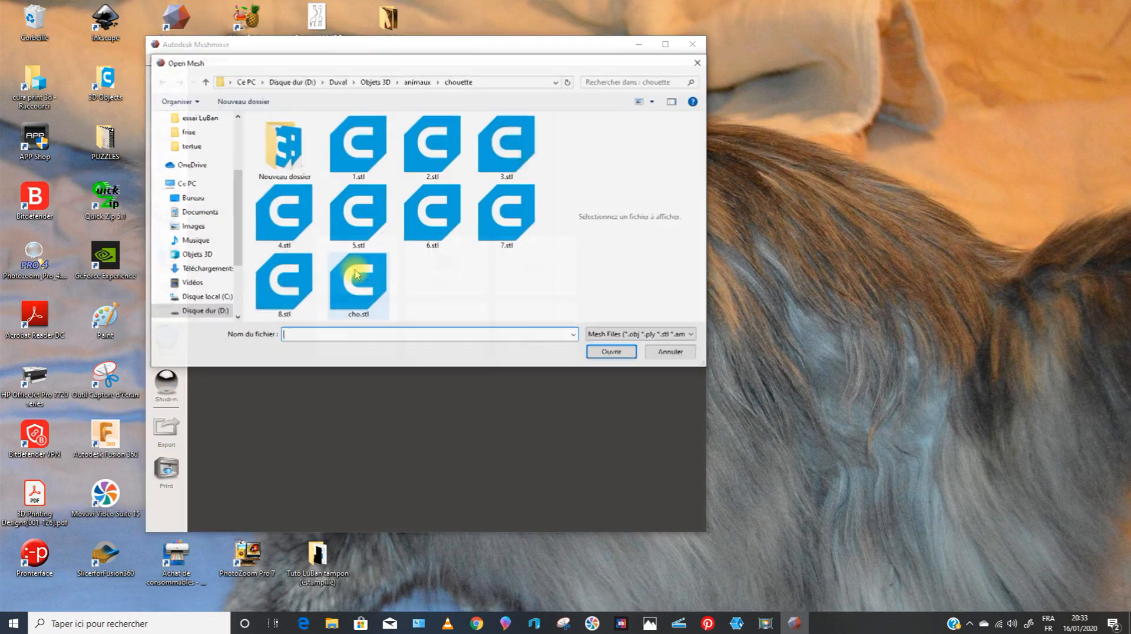
click(194, 146)
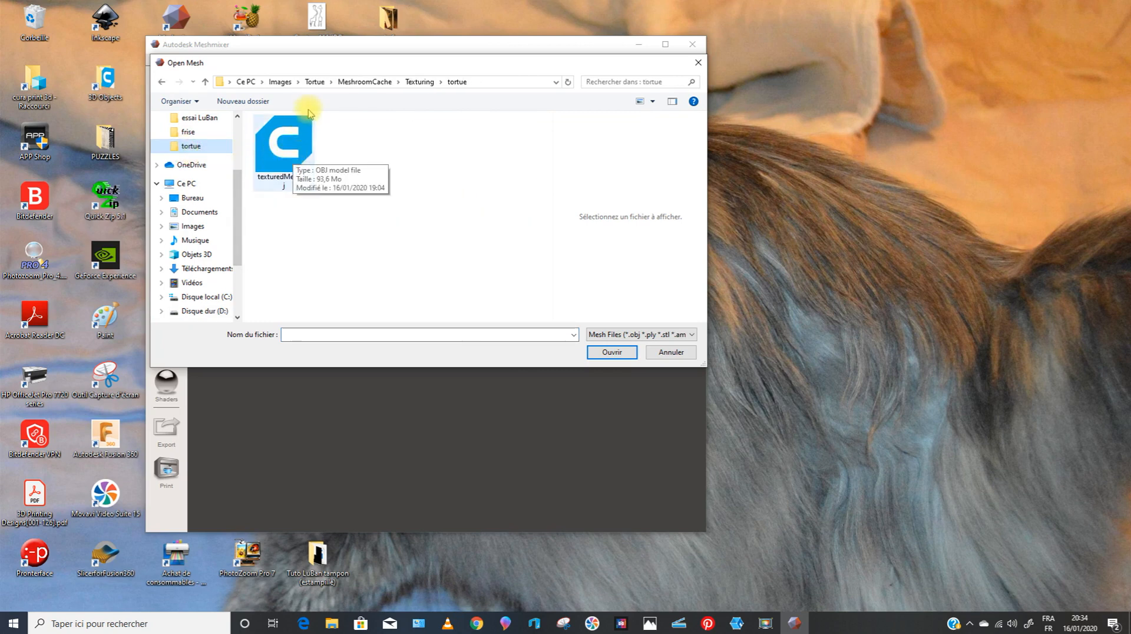
click(315, 83)
click(358, 149)
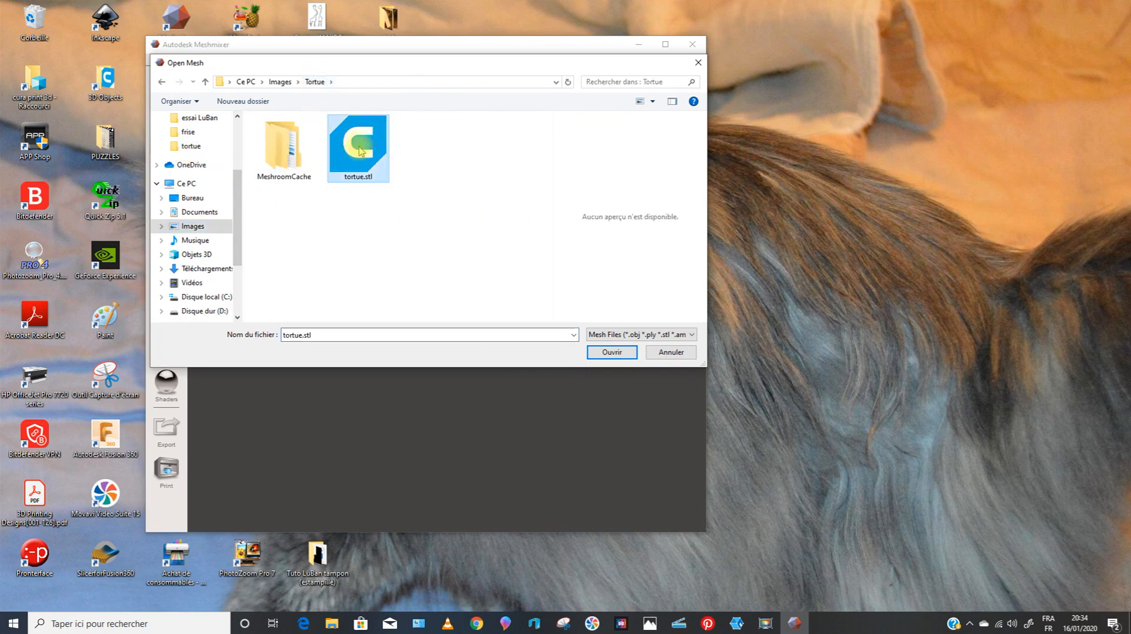
click(610, 357)
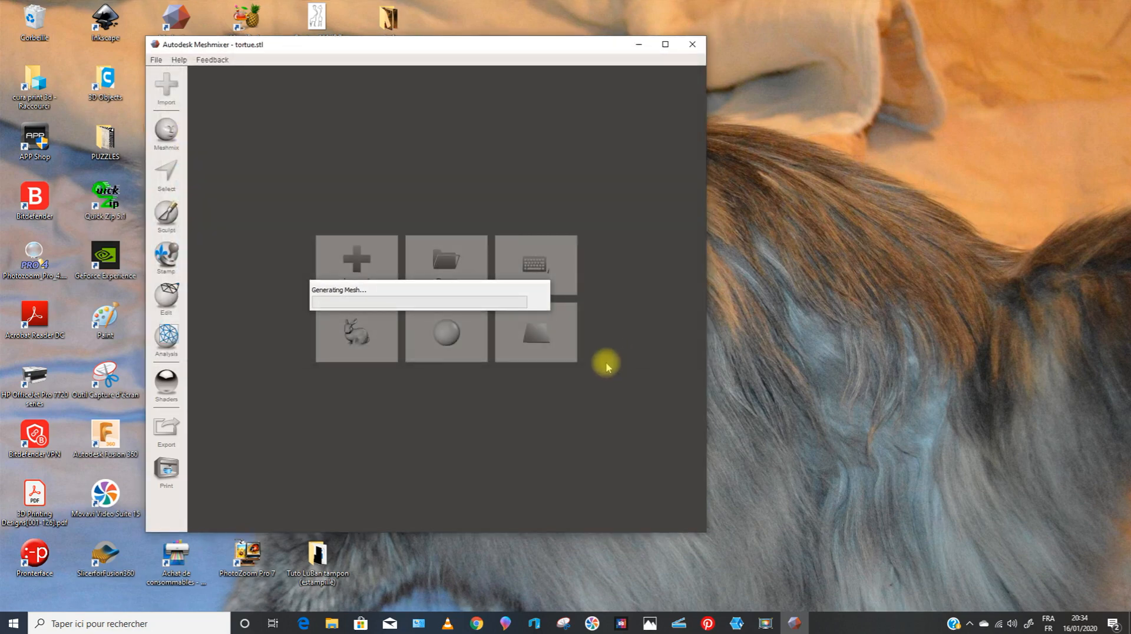
Maximize the Meshmixer window and inspect the imported turtle mesh from different angles
click(667, 44)
right_drag(517, 480, 361, 485)
right_drag(636, 485, 616, 502)
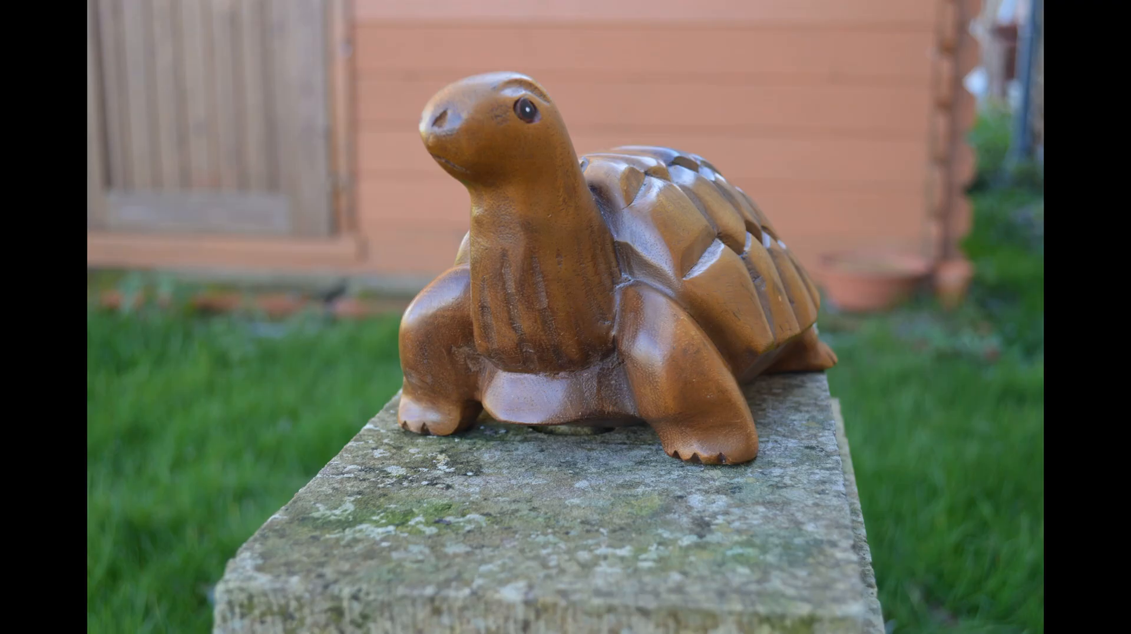